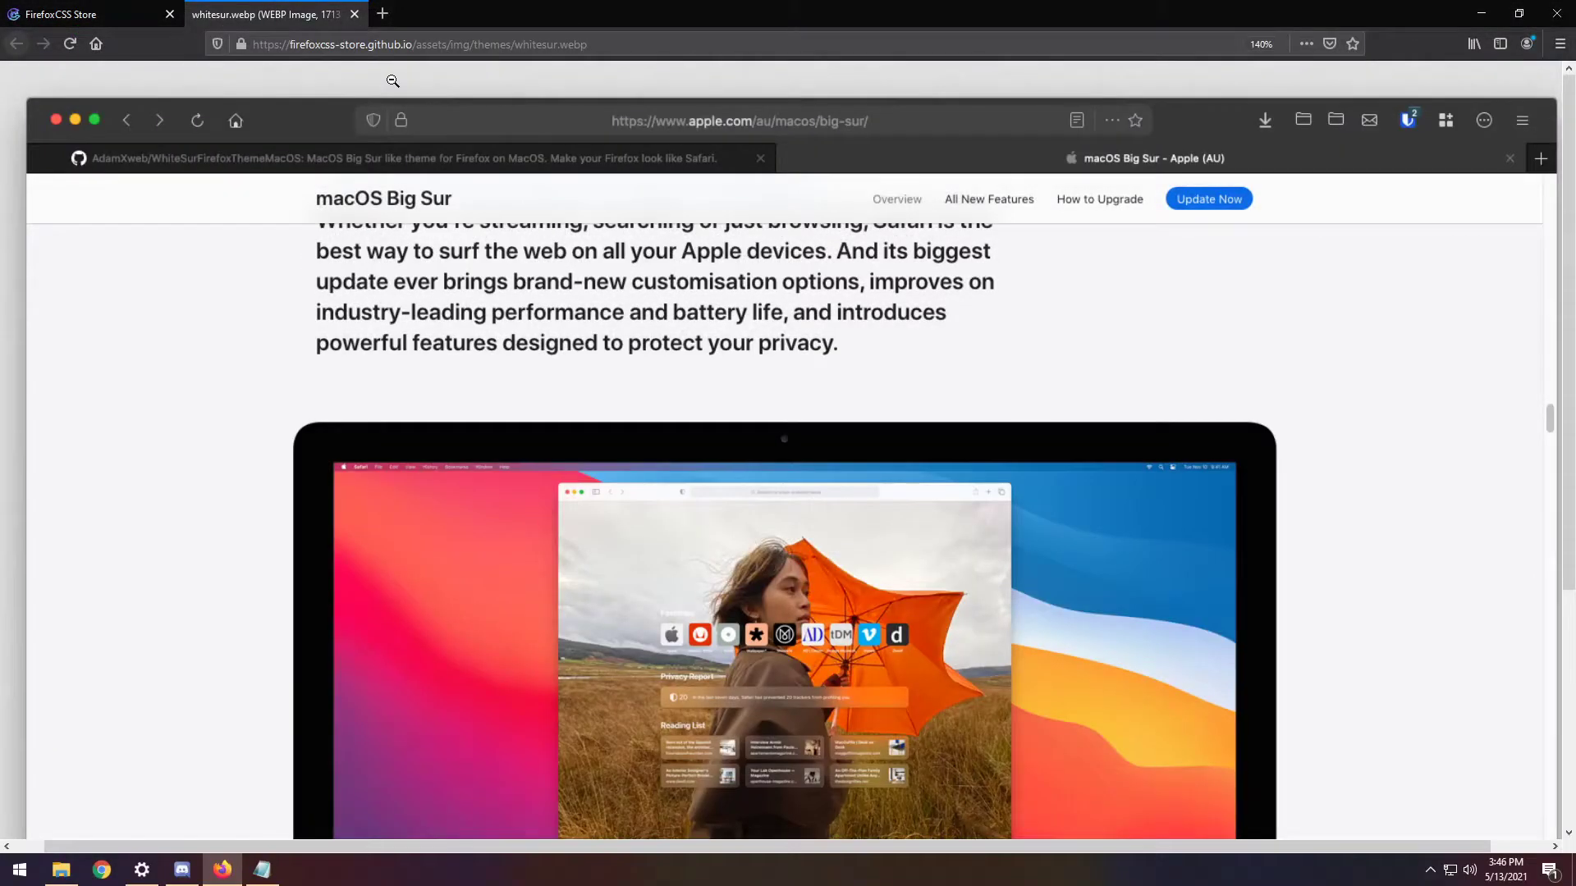
Close the WhiteSur preview image and return the Firefox window to full screen
click(354, 14)
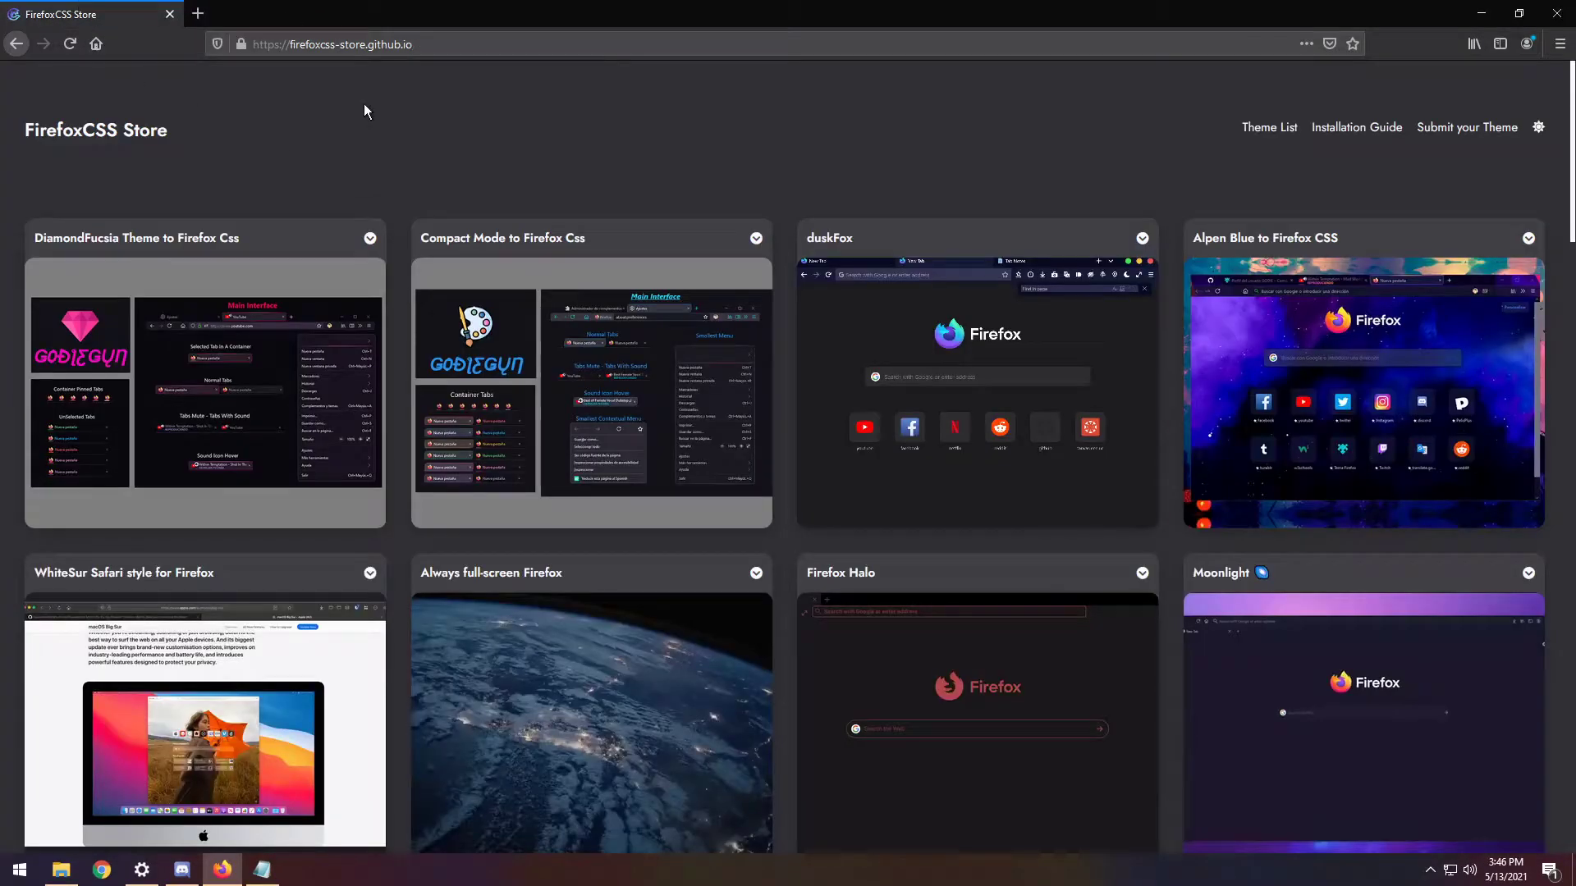
drag(443, 23, 184, 277)
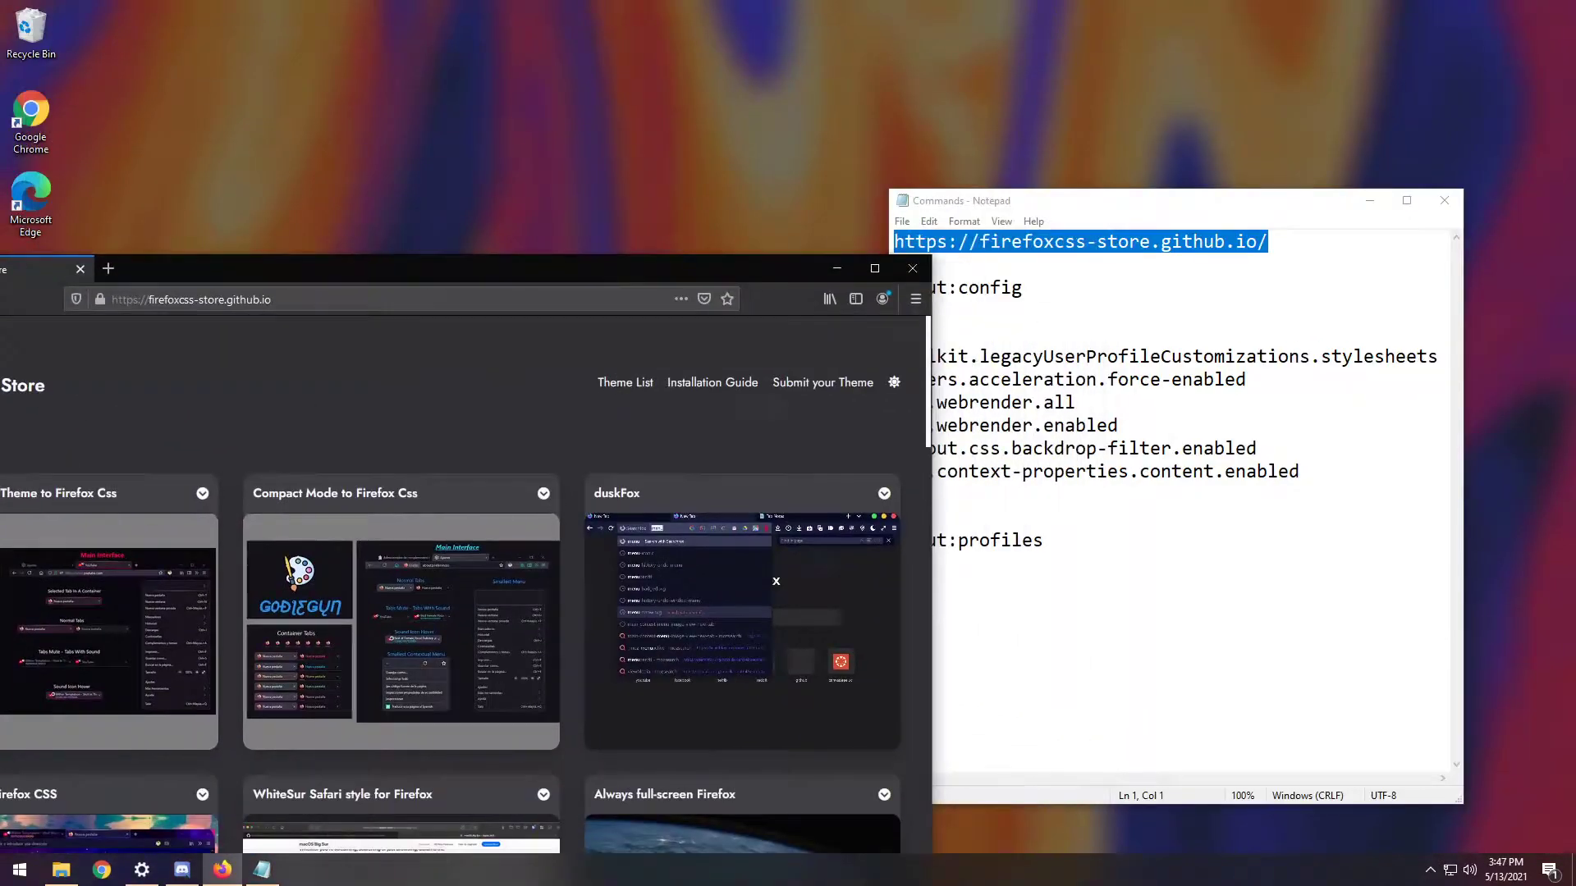
double_click(759, 277)
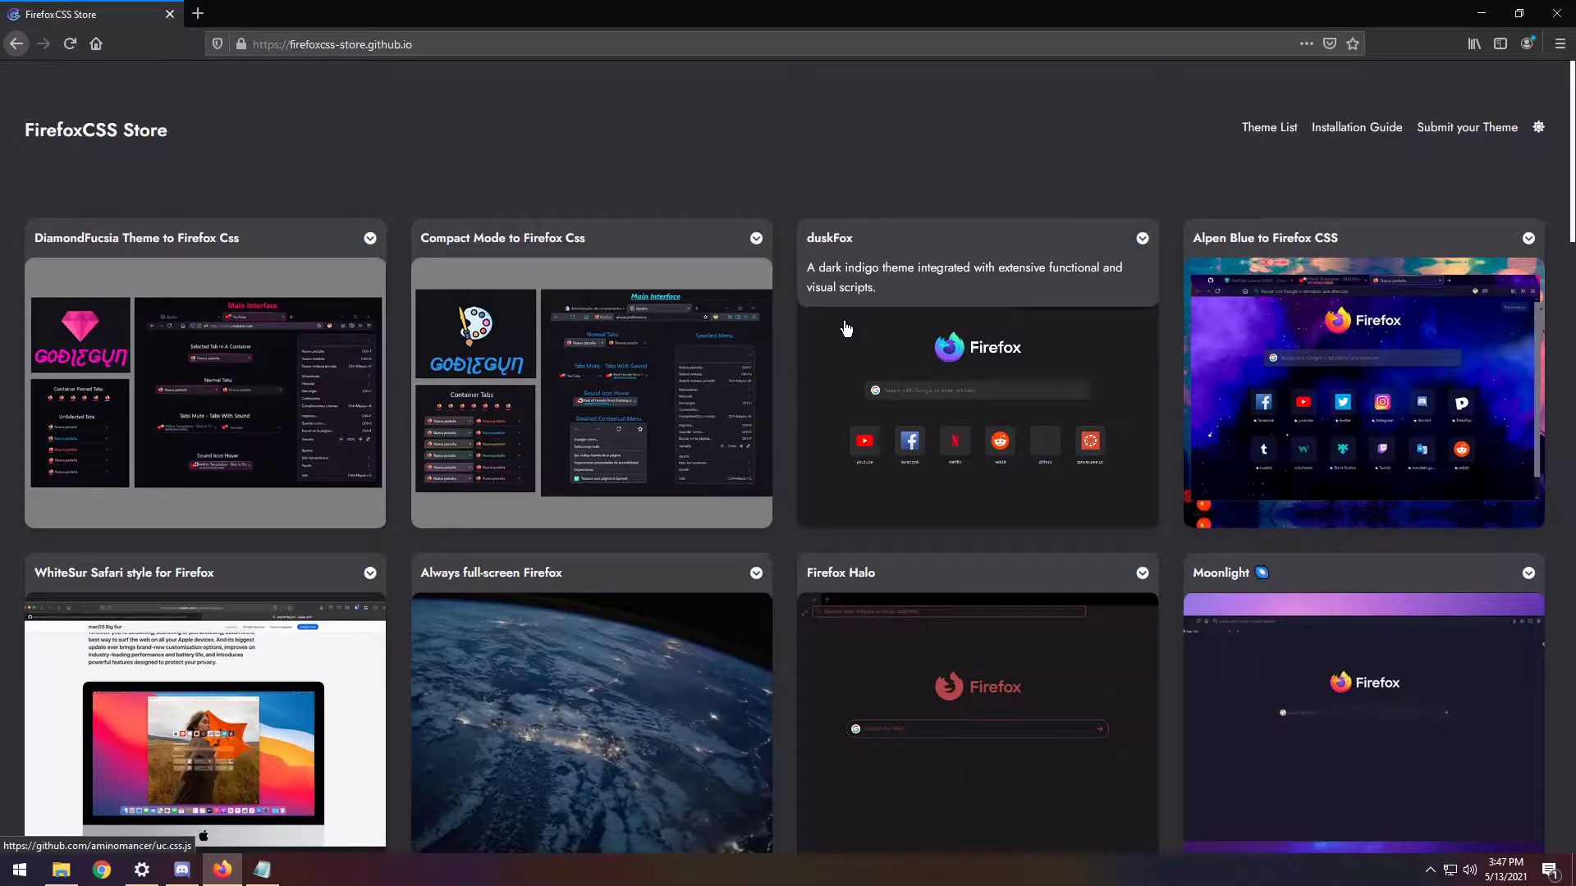
Scroll the FirefoxCSS Store theme grid to find the WhiteSur Safari style card
scroll(737, 171, down, 9)
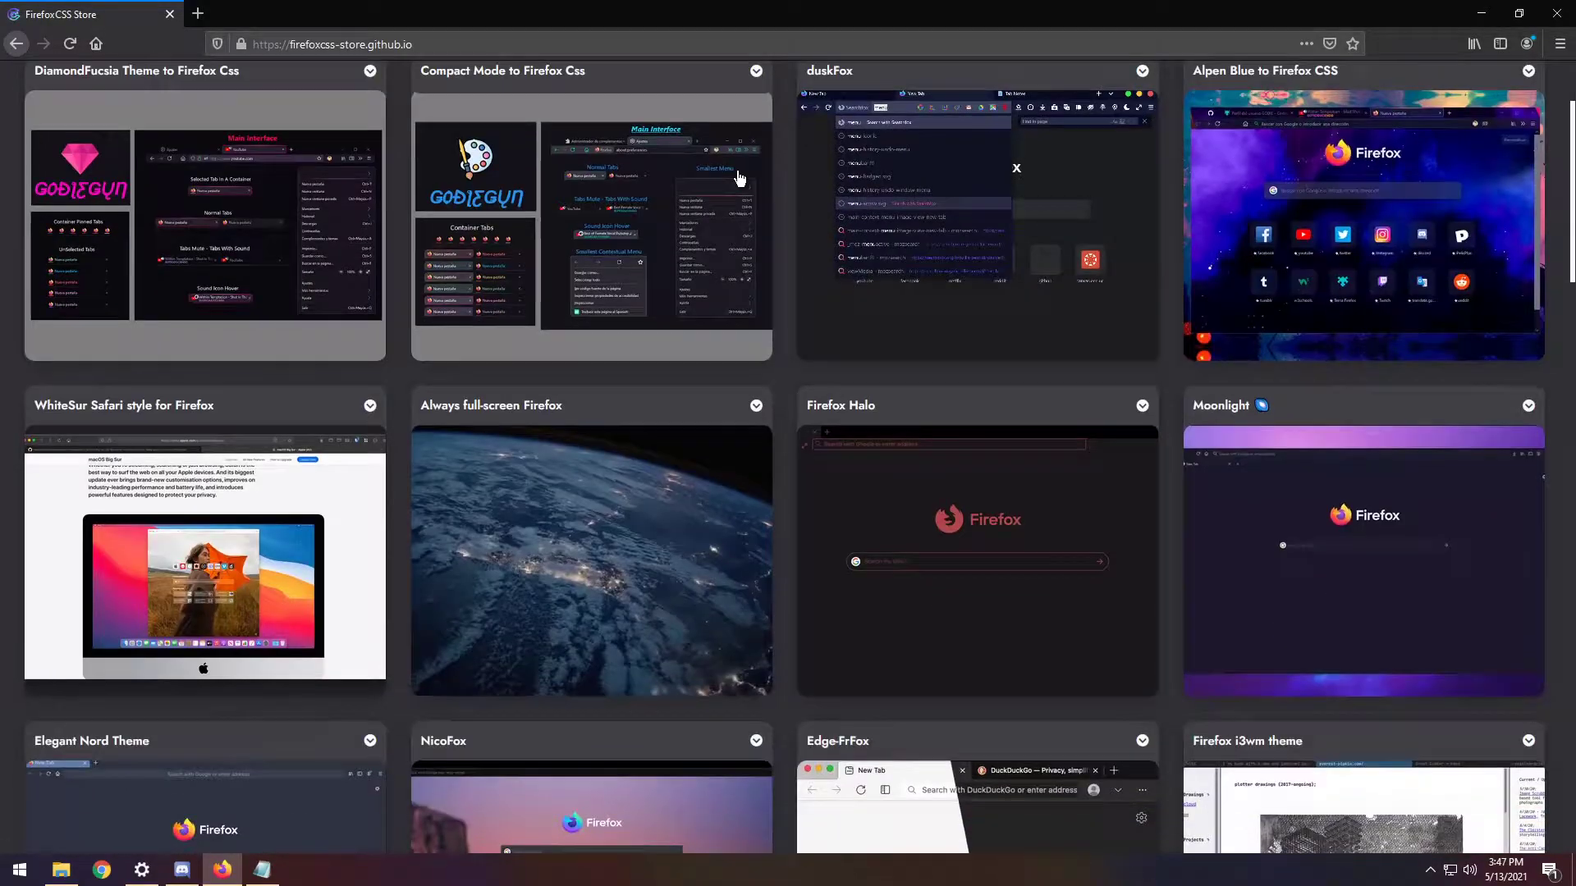
scroll(737, 171, down, 4)
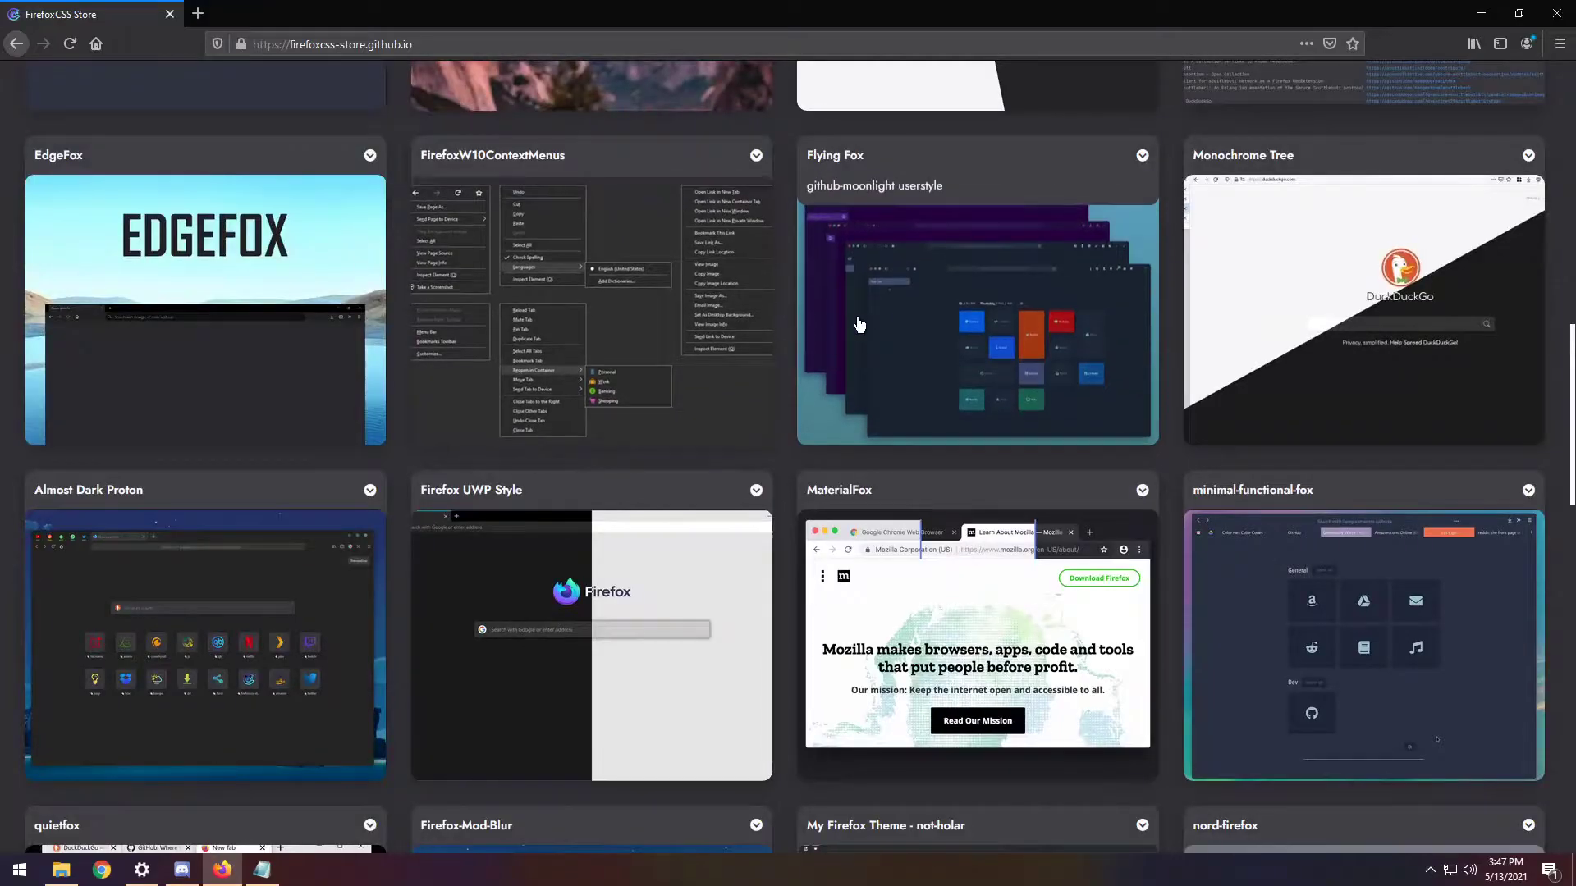
scroll(432, 441, down, 1)
scroll(406, 440, down, 10)
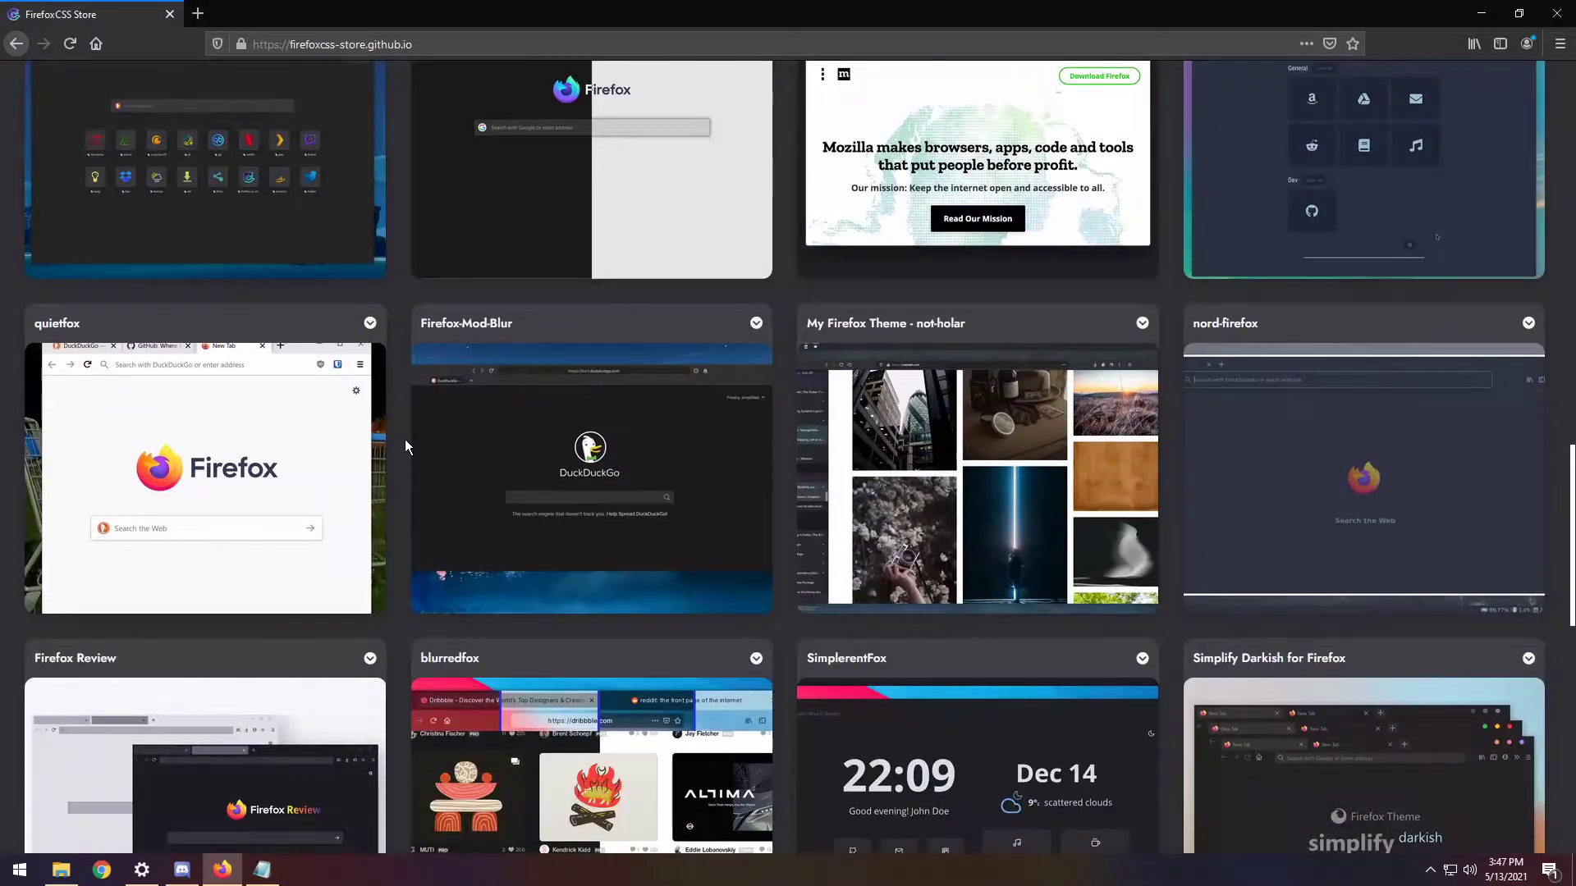
scroll(409, 441, down, 3)
scroll(427, 442, up, 20)
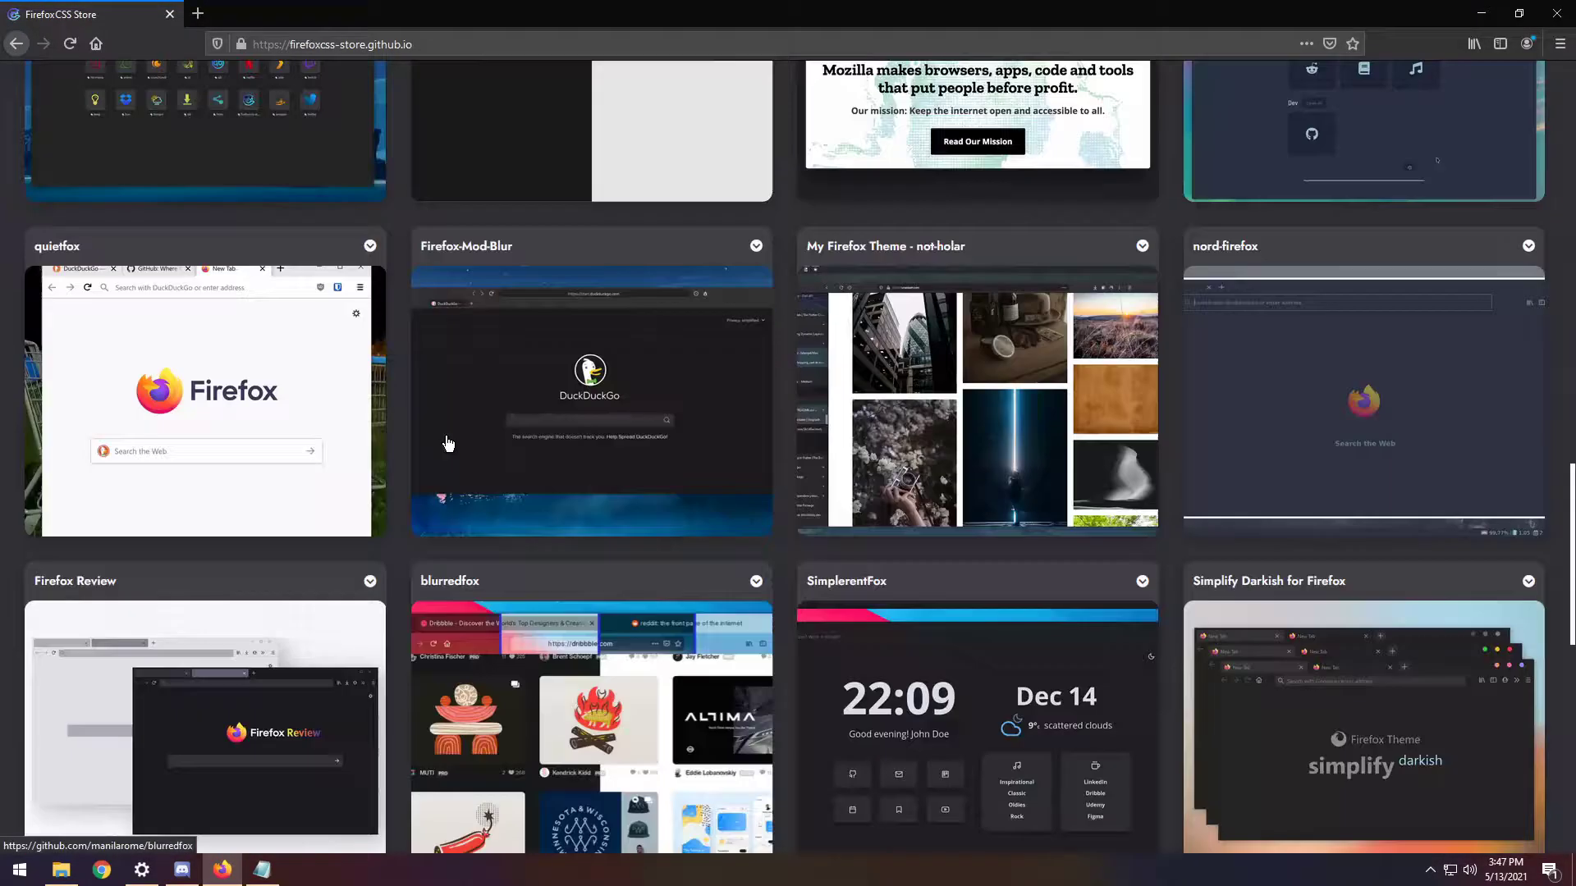
scroll(447, 443, up, 1)
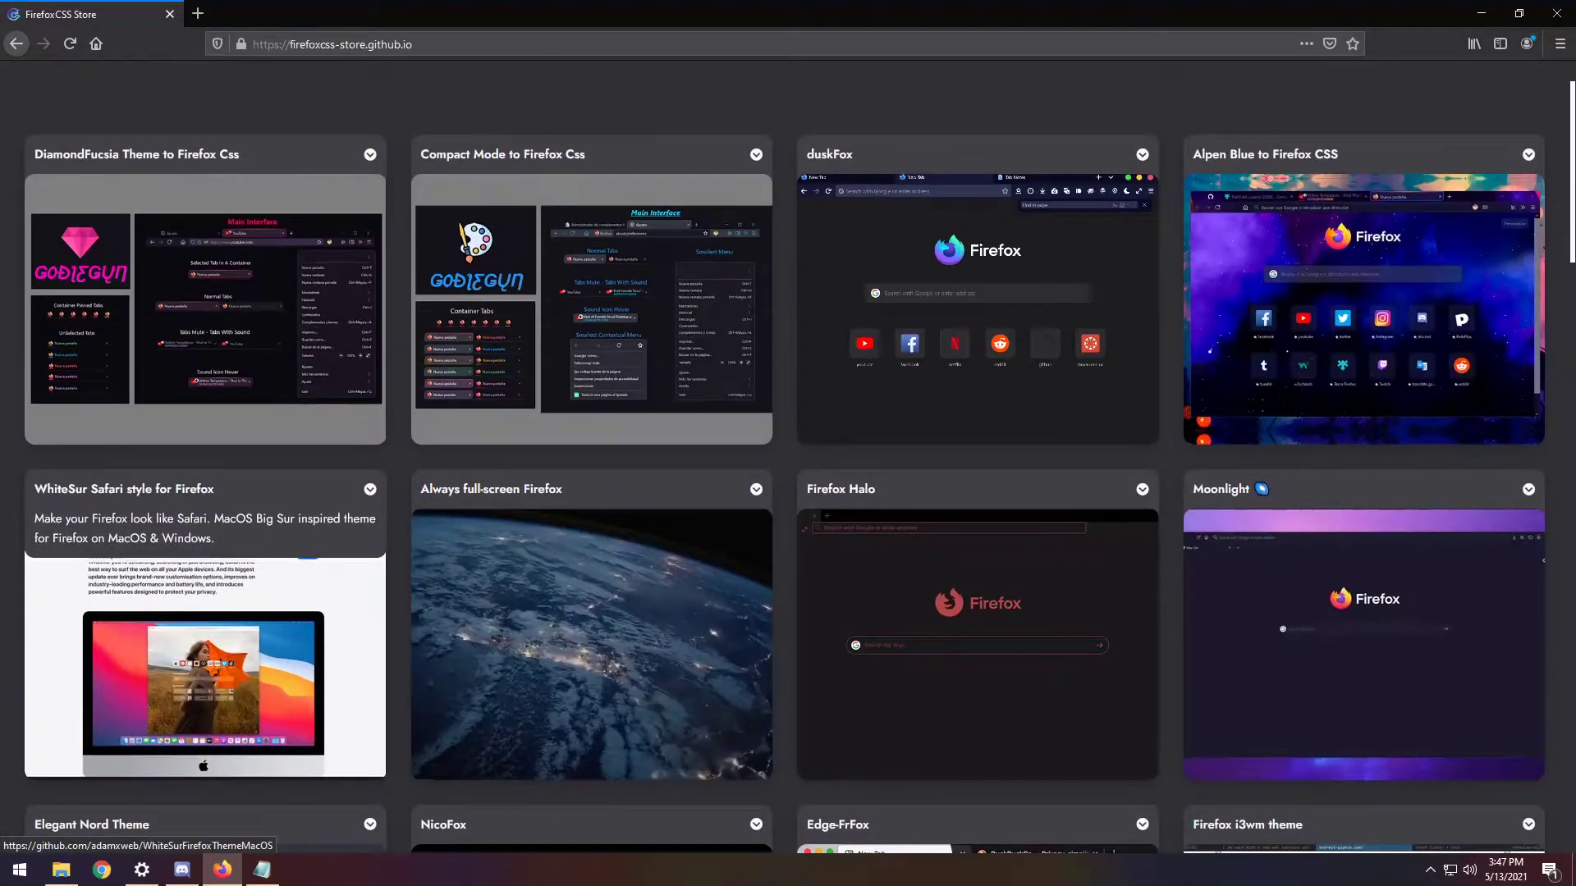
Open the WhiteSur GitHub repository and download it as a ZIP
click(142, 607)
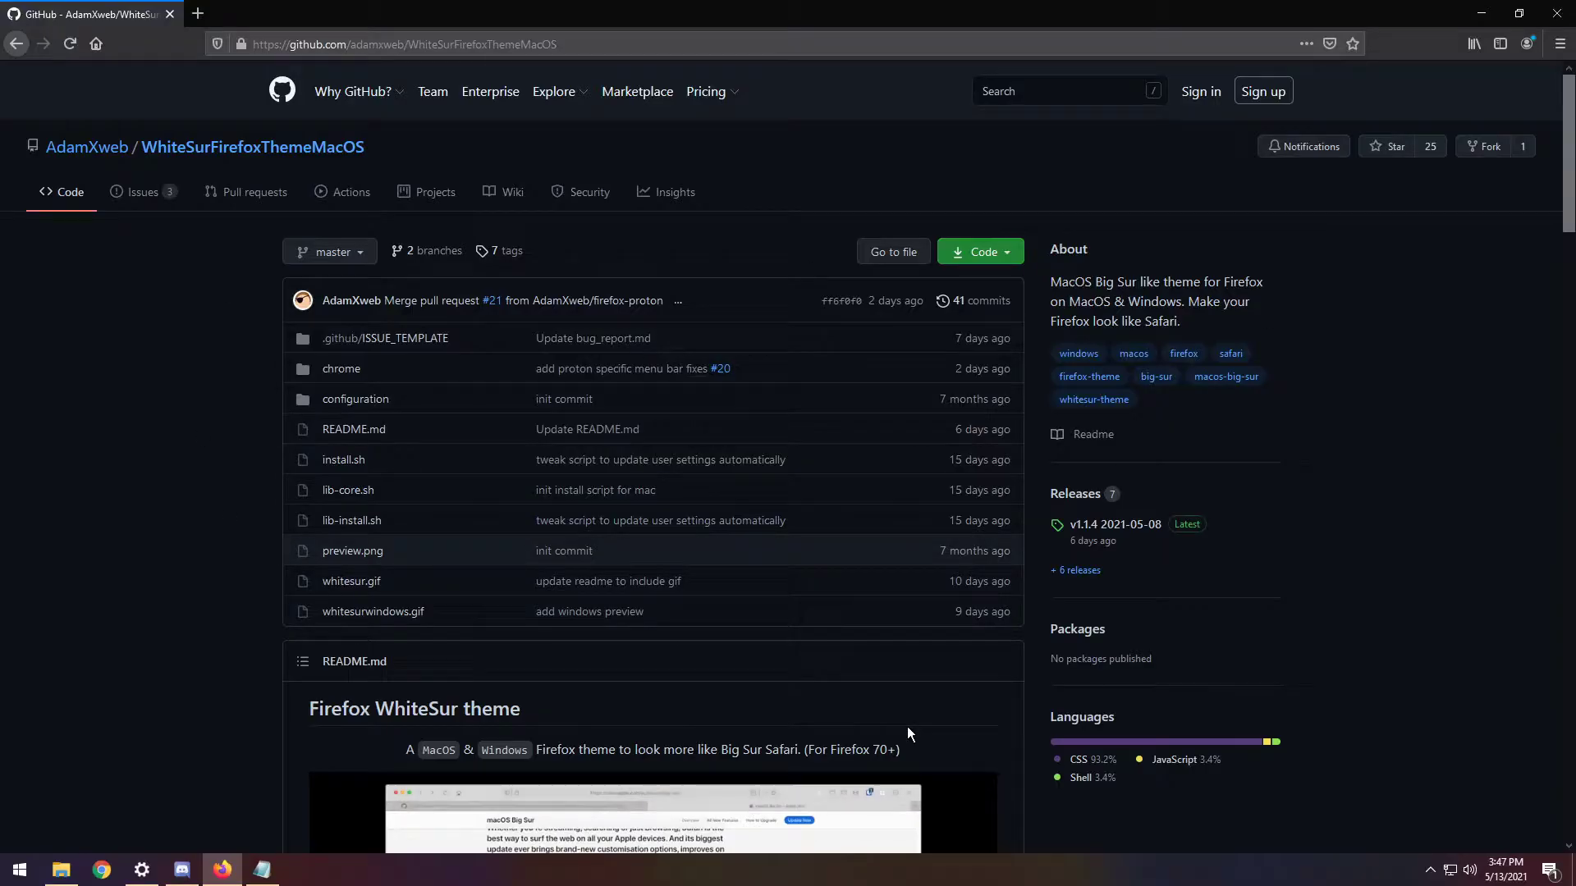
click(965, 261)
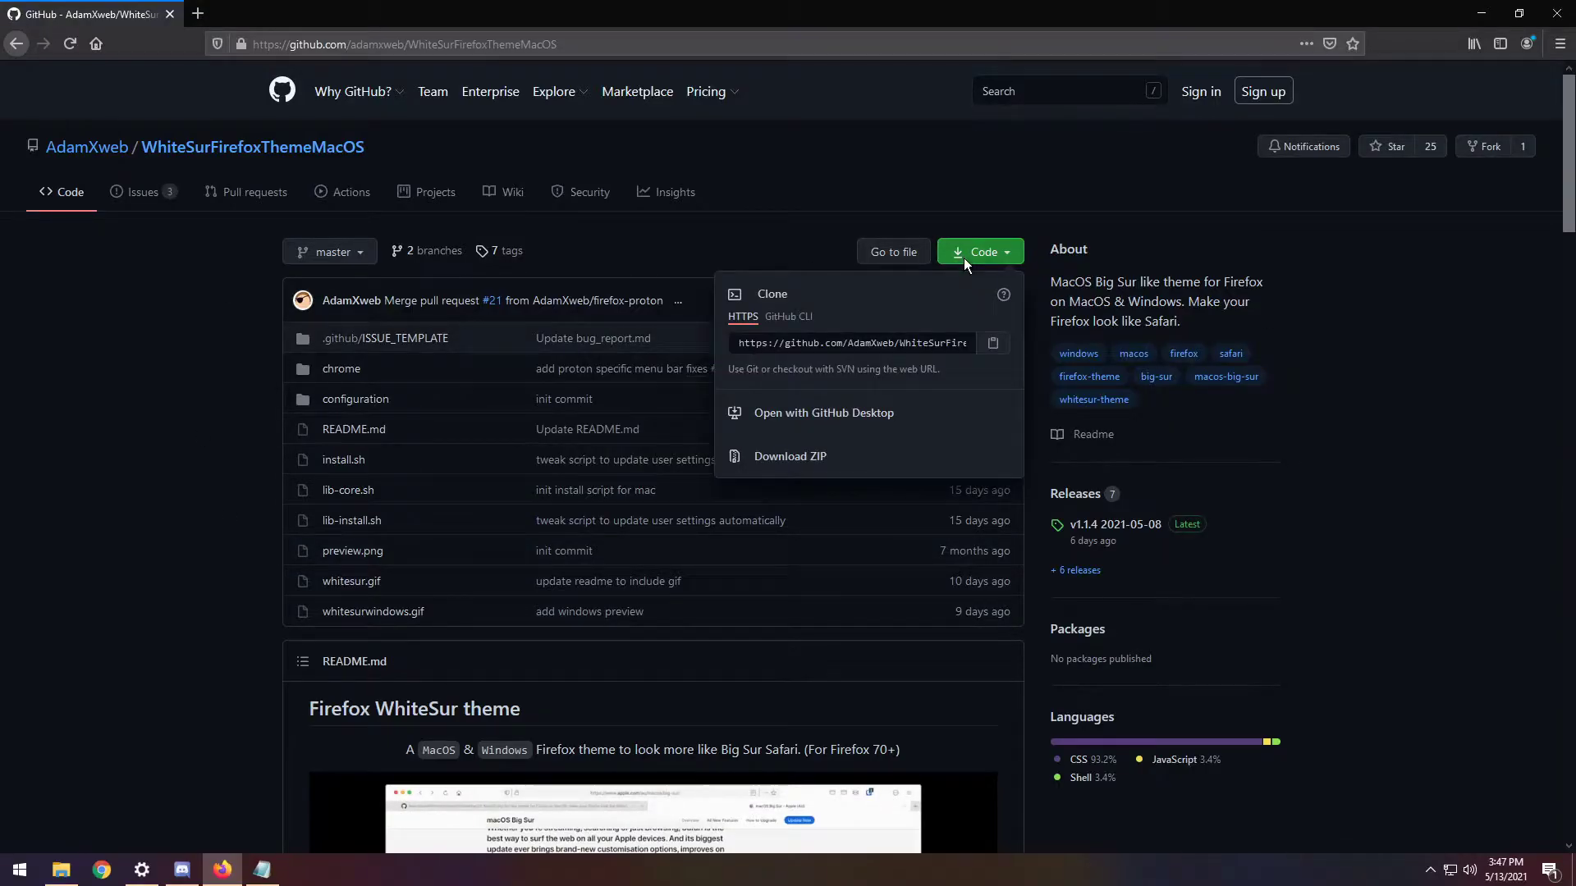
click(775, 456)
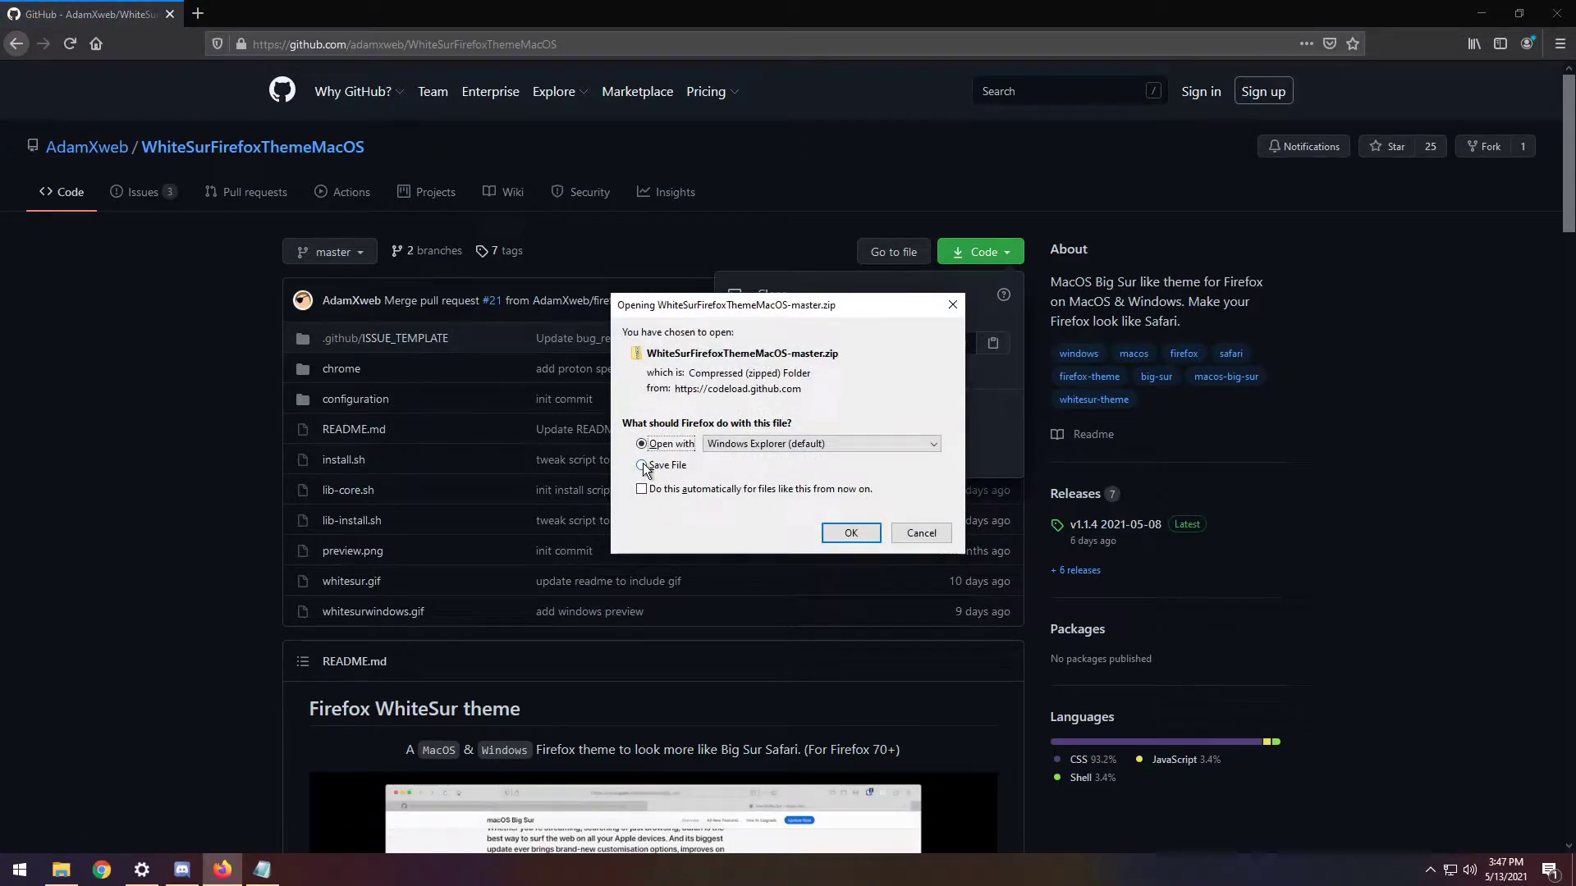
Open the ZIP in Explorer and extract the theme folder into Downloads
click(850, 532)
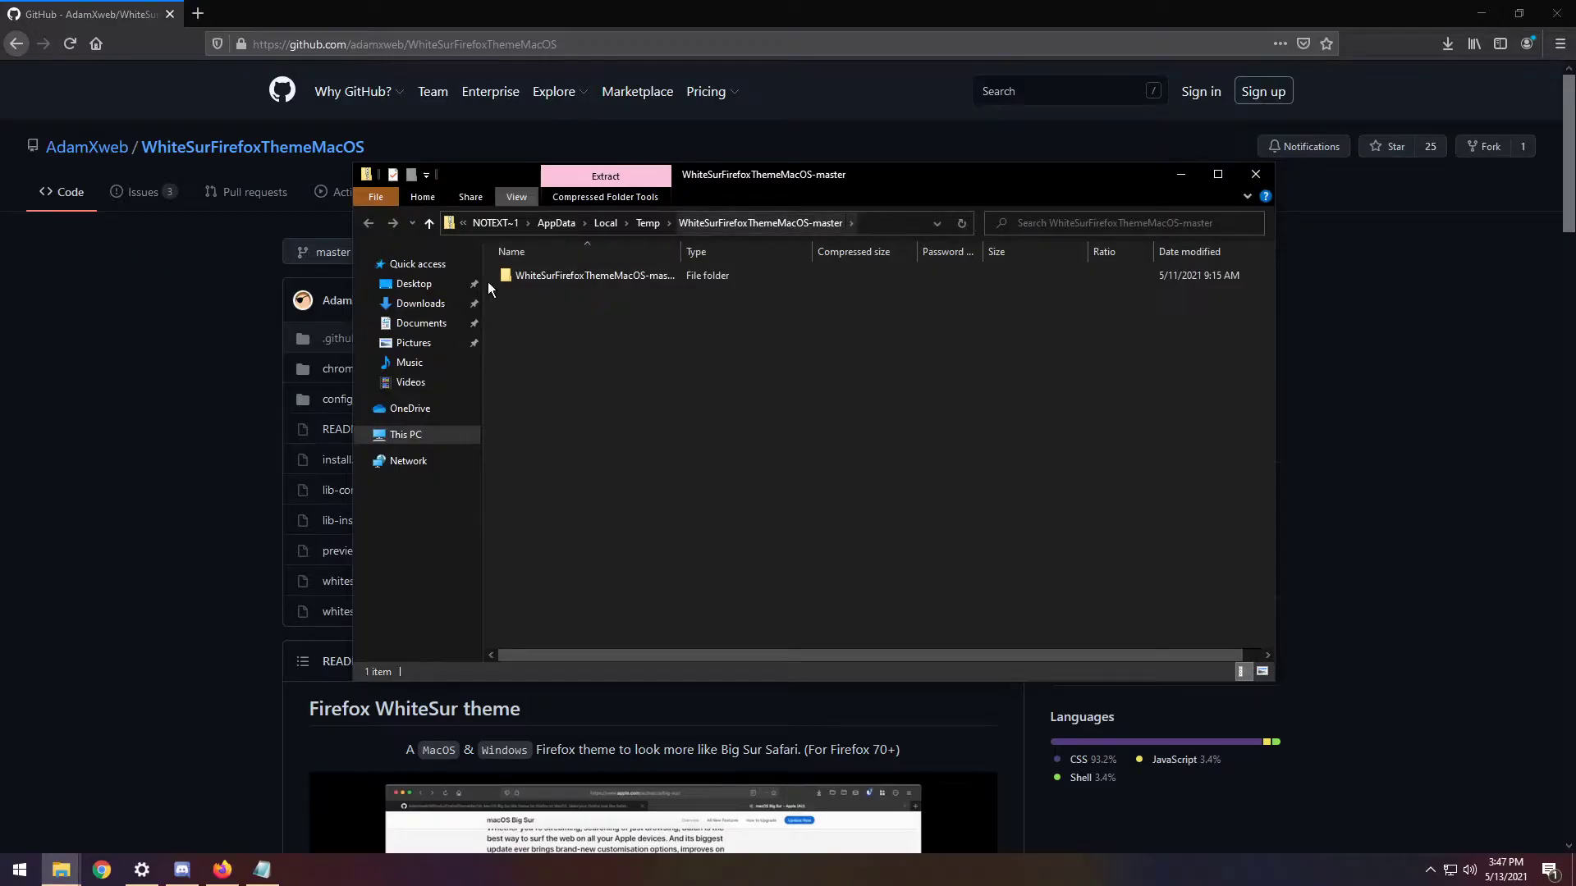
drag(554, 275, 421, 305)
click(420, 304)
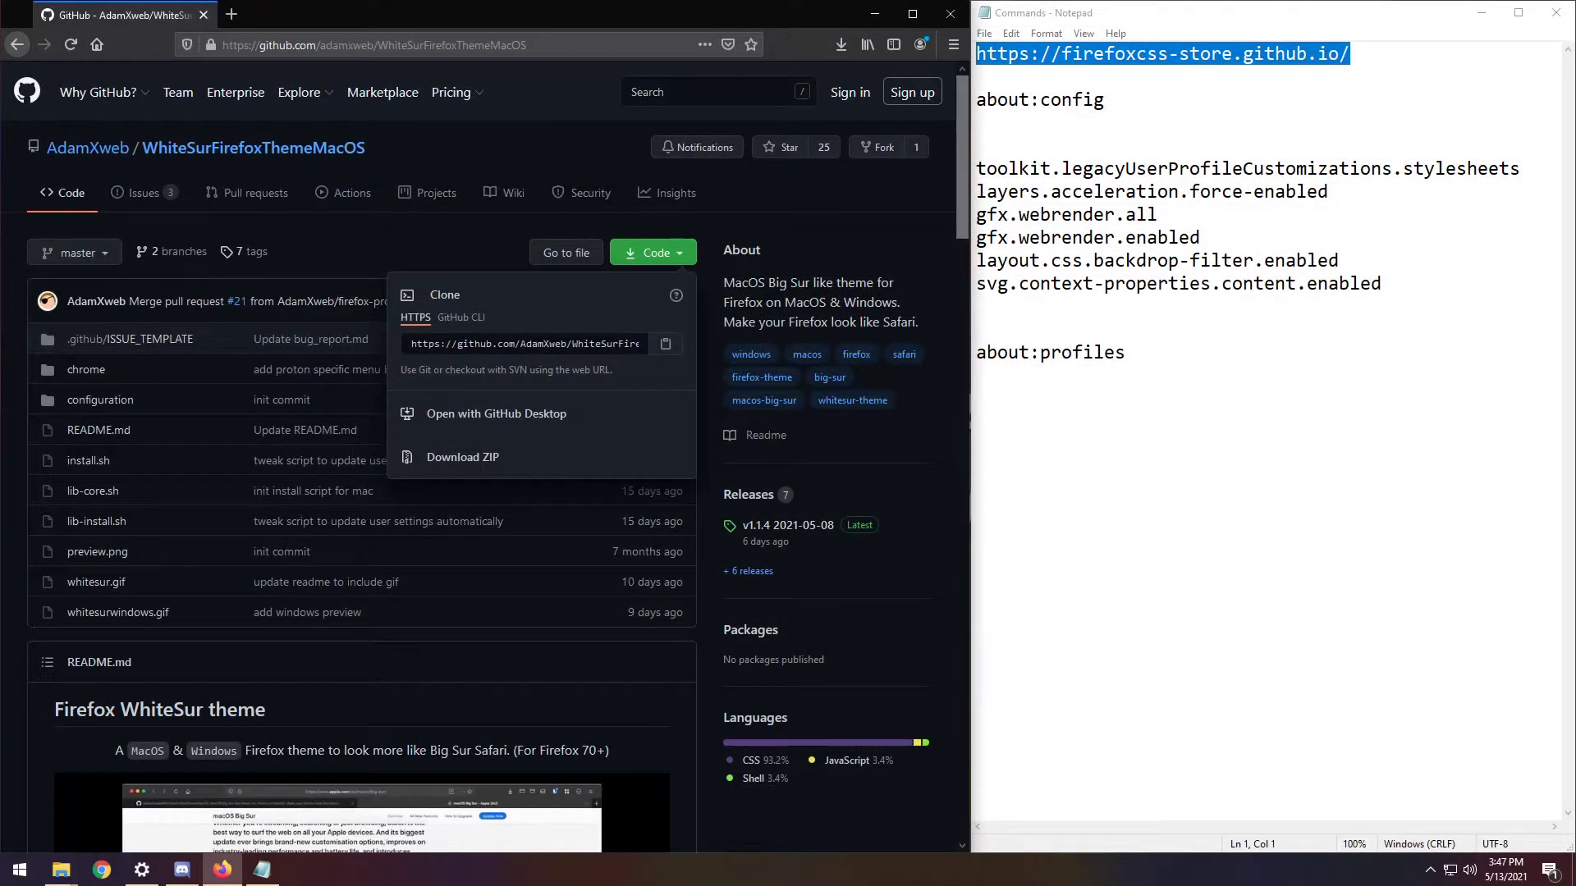
Open about:config in a new tab, copied from the notes, and accept the warning
drag(1106, 99, 975, 99)
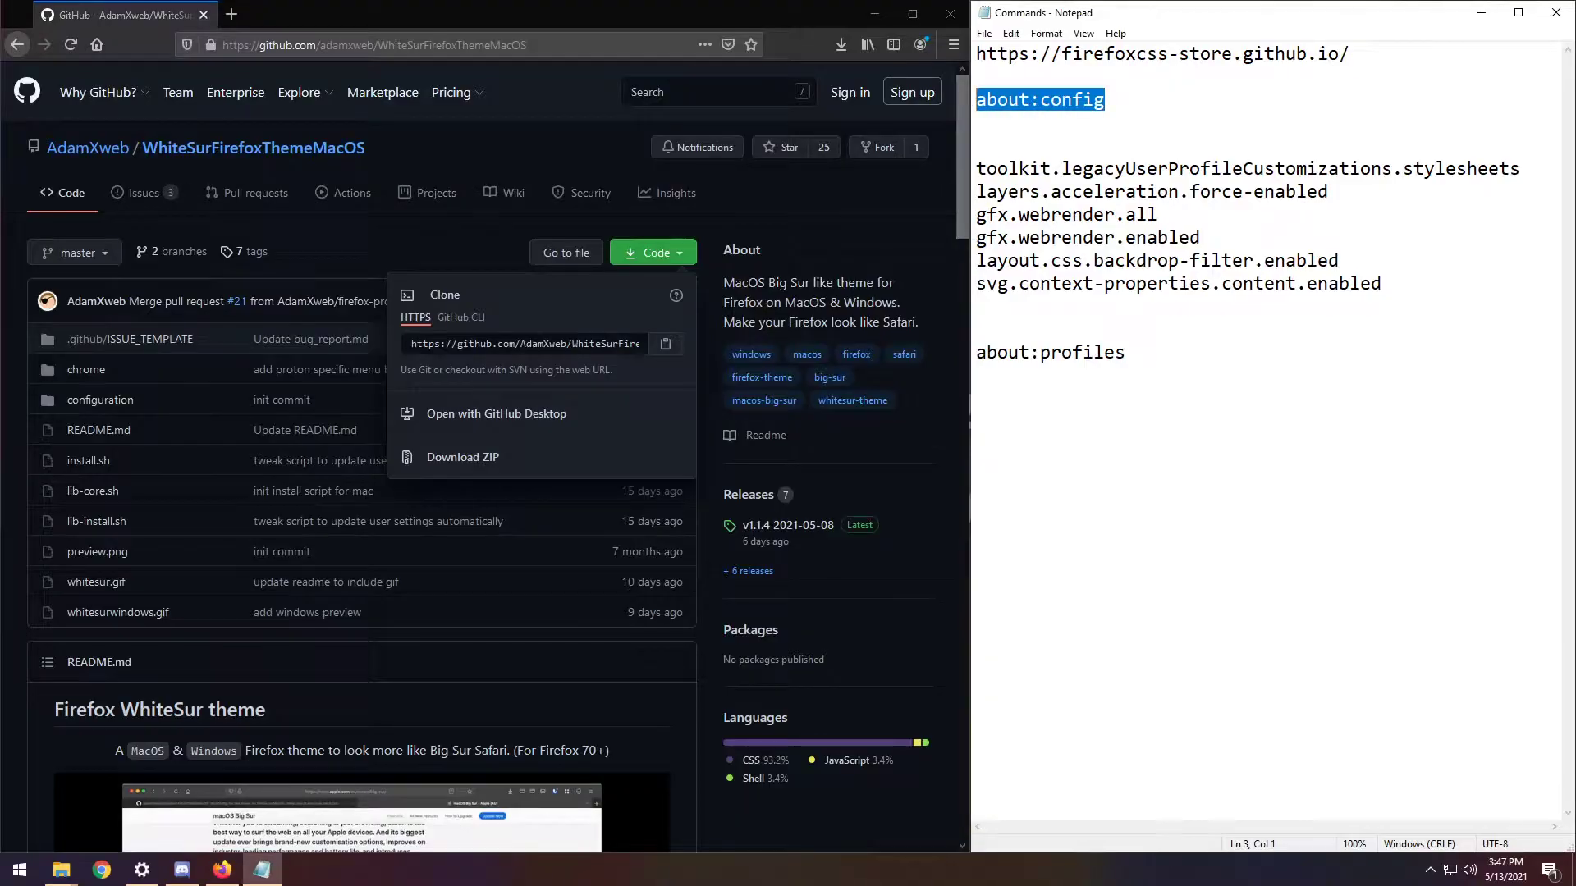
key(ctrl+c)
click(231, 14)
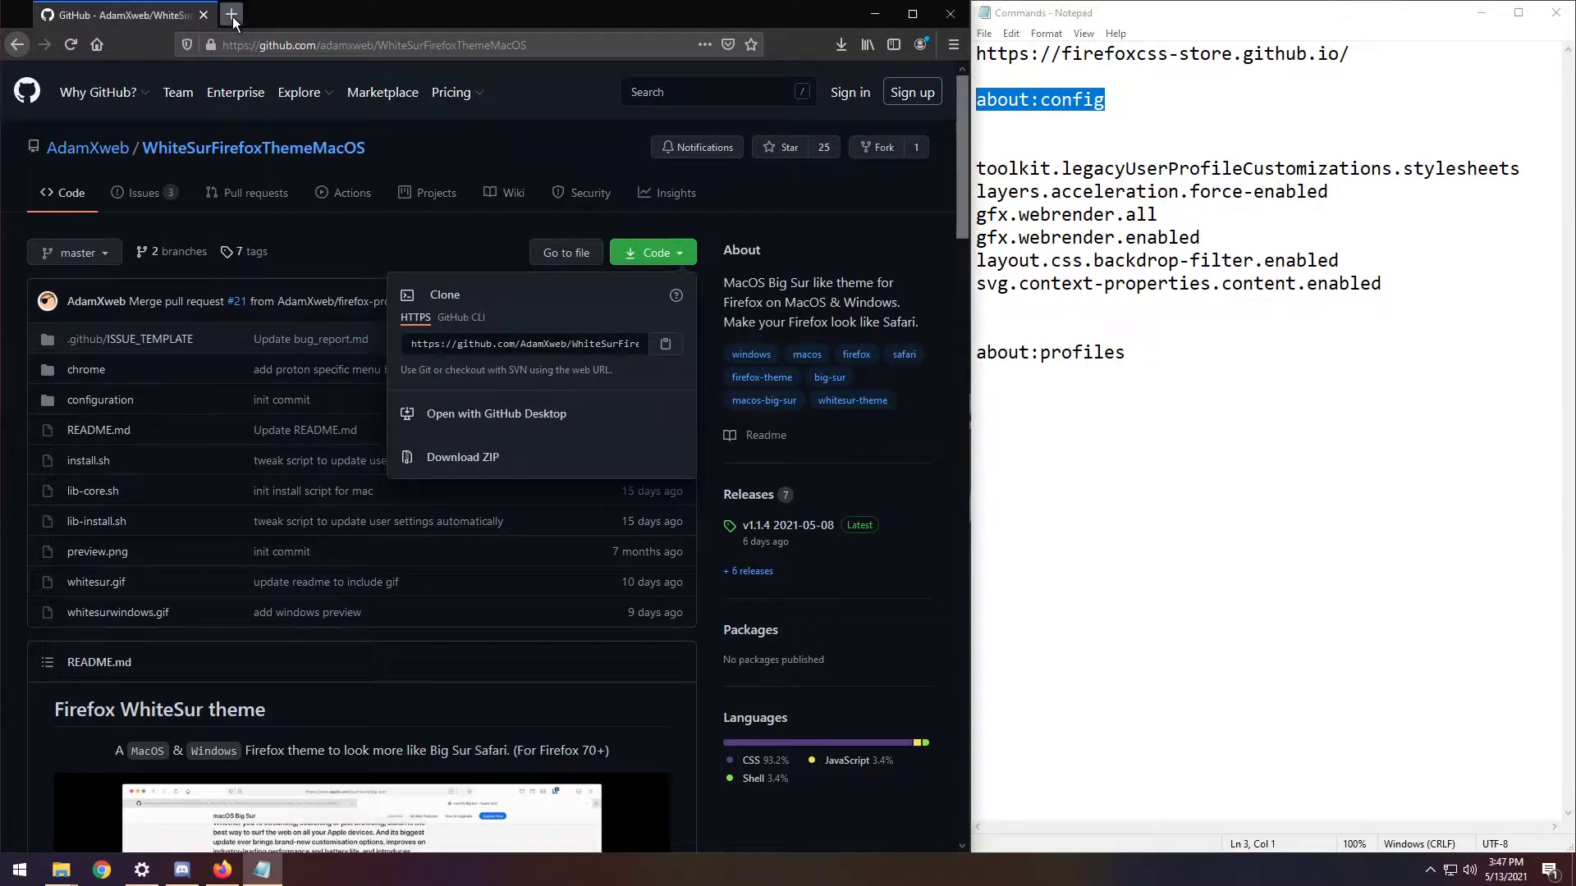
key(ctrl+v)
key(Return)
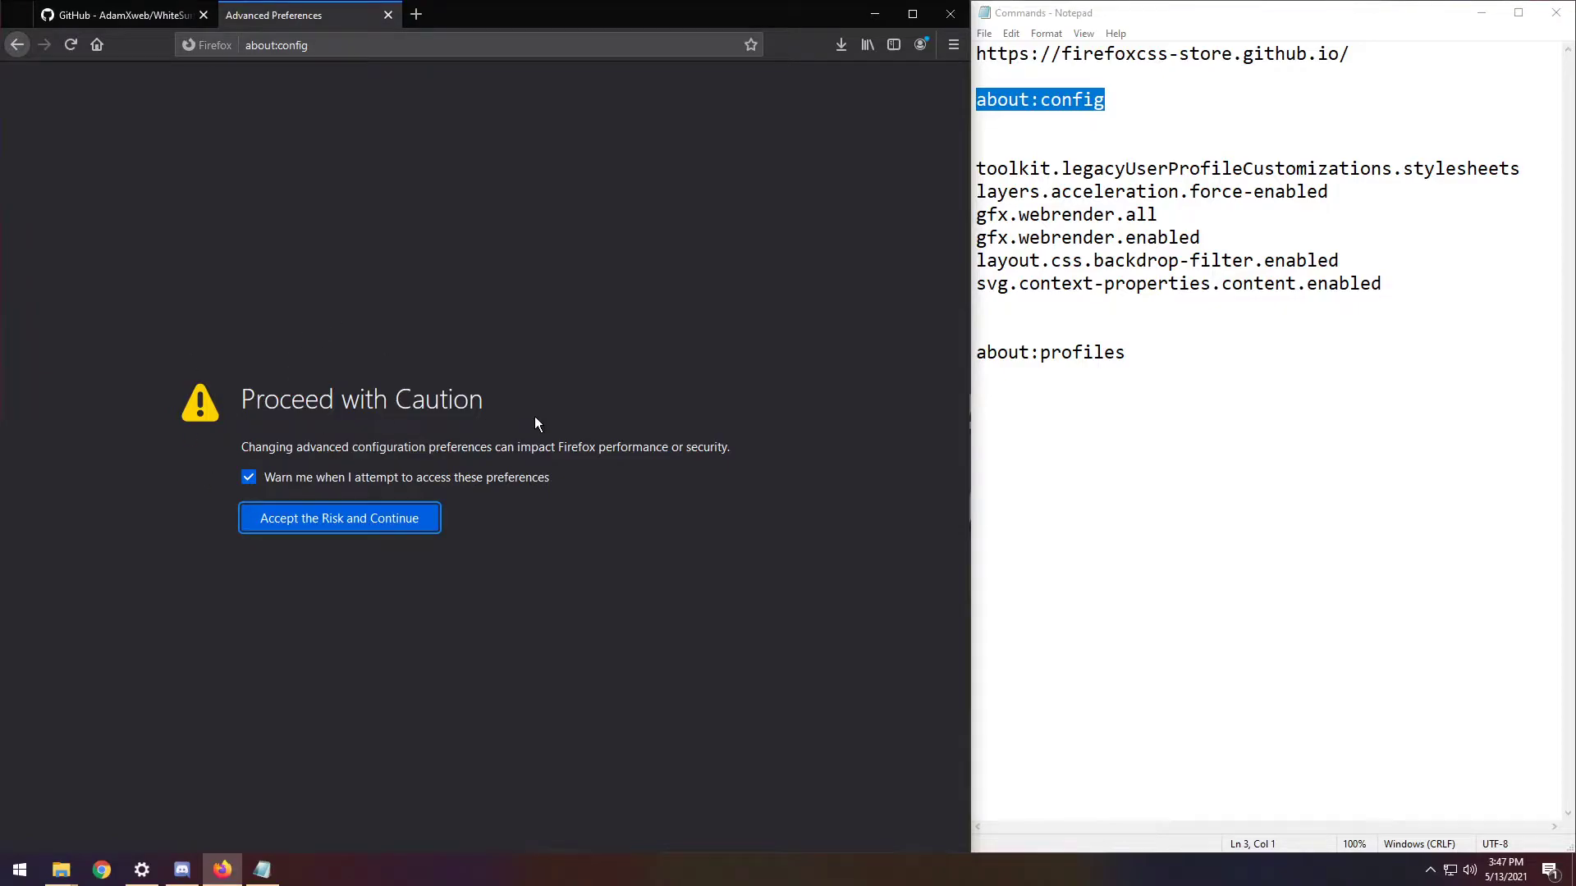
click(297, 521)
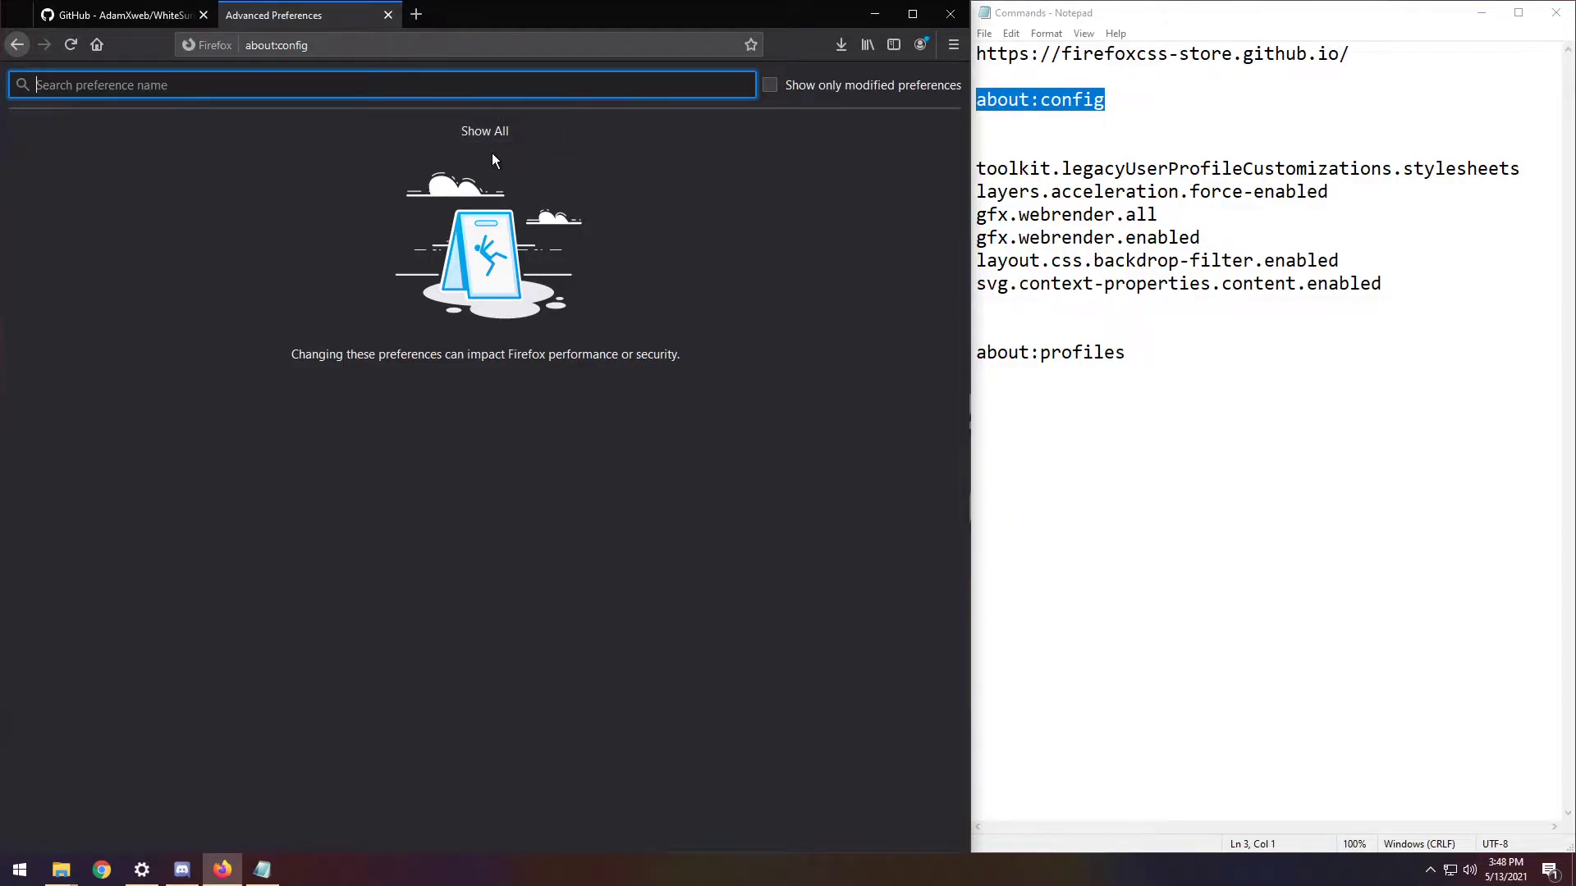
Search for toolkit.legacyUserProfileCustomizations.stylesheets and set it to true
drag(1520, 169, 976, 168)
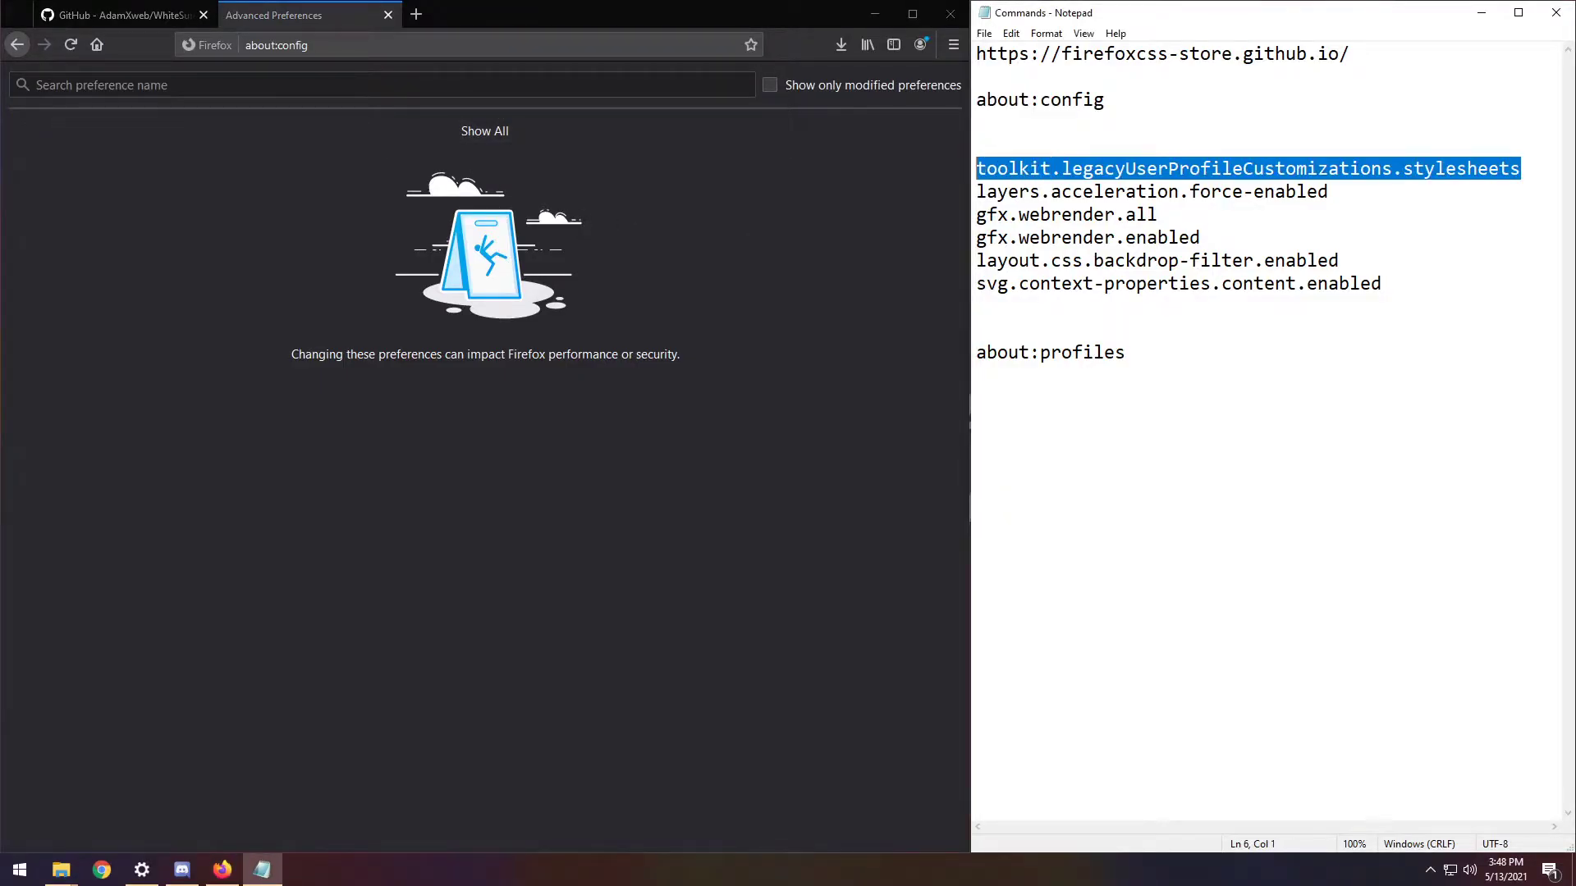
click(391, 125)
key(ctrl+v)
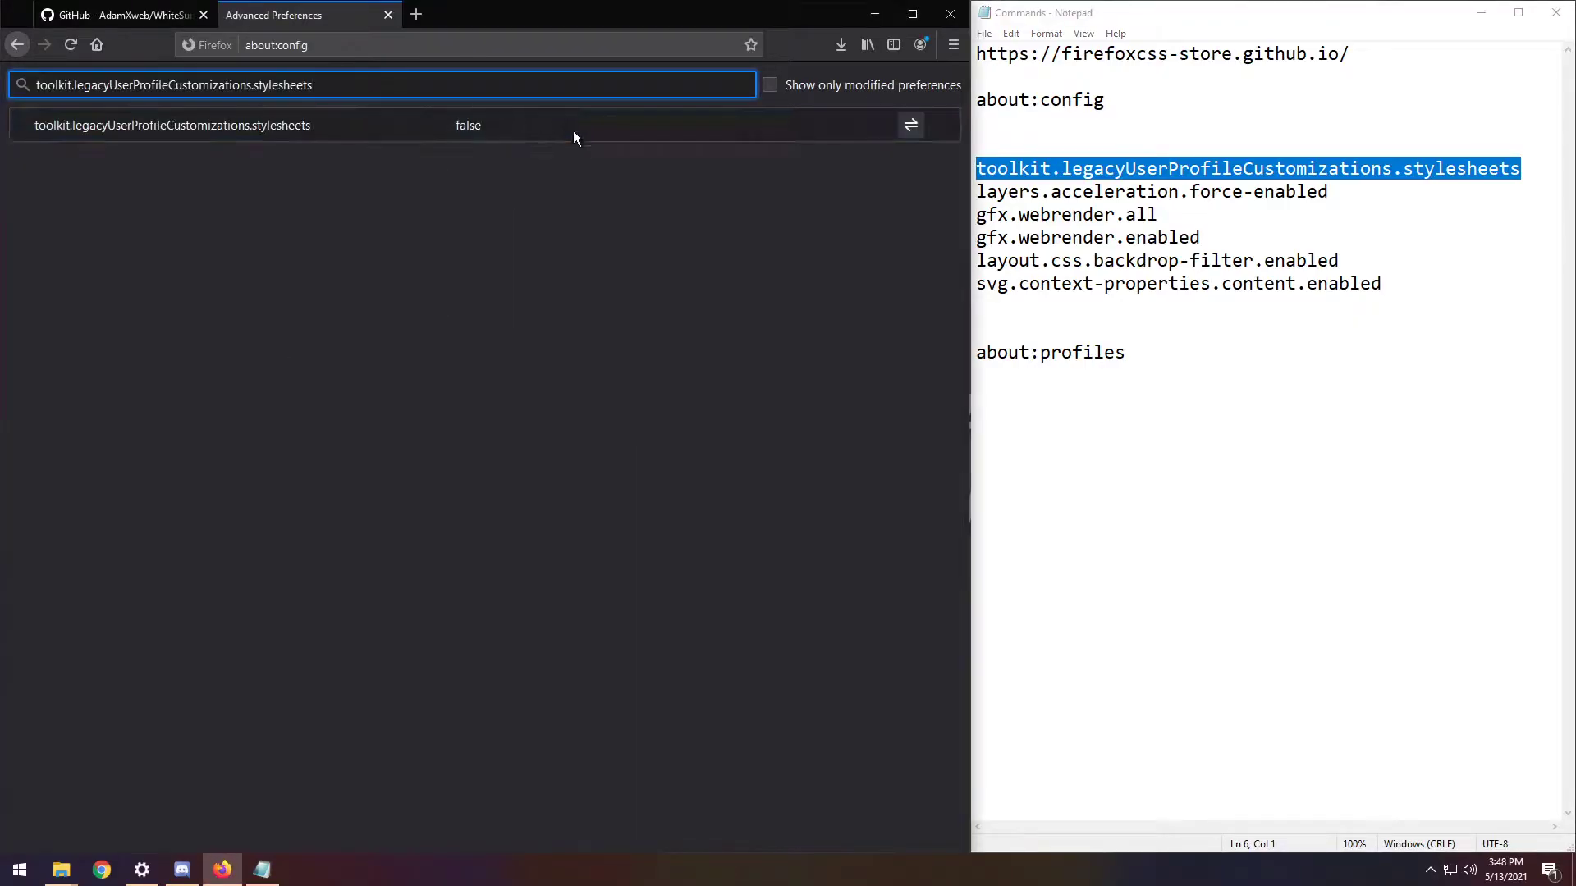
click(908, 127)
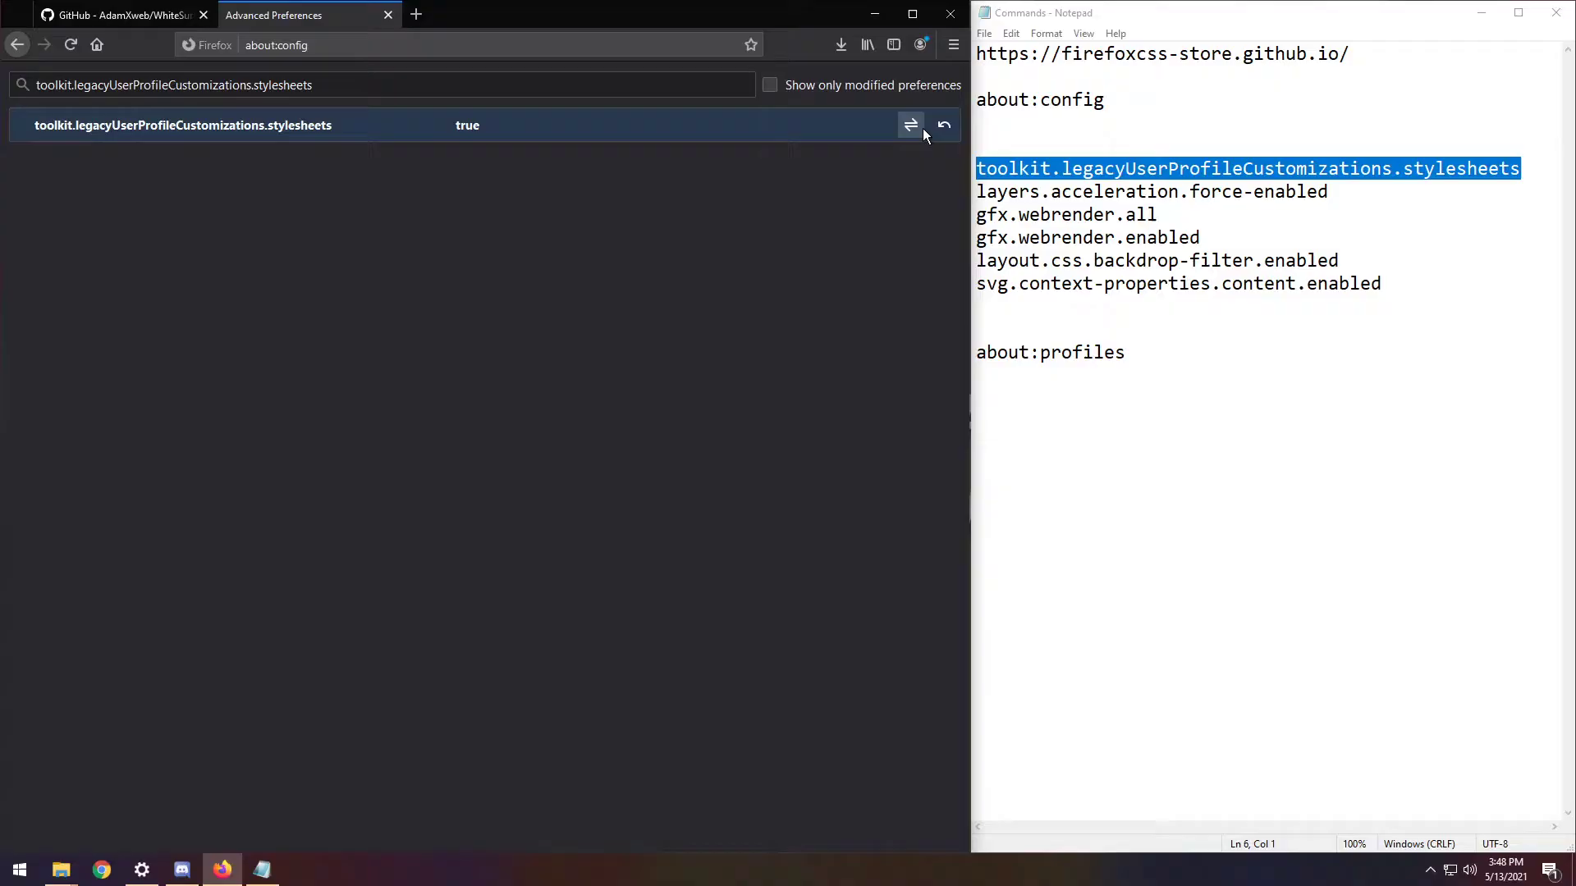
Search about:config for layers.acceleration.force-enabled, then copy about:profiles from the notes
key(Down)
key(shift+End)
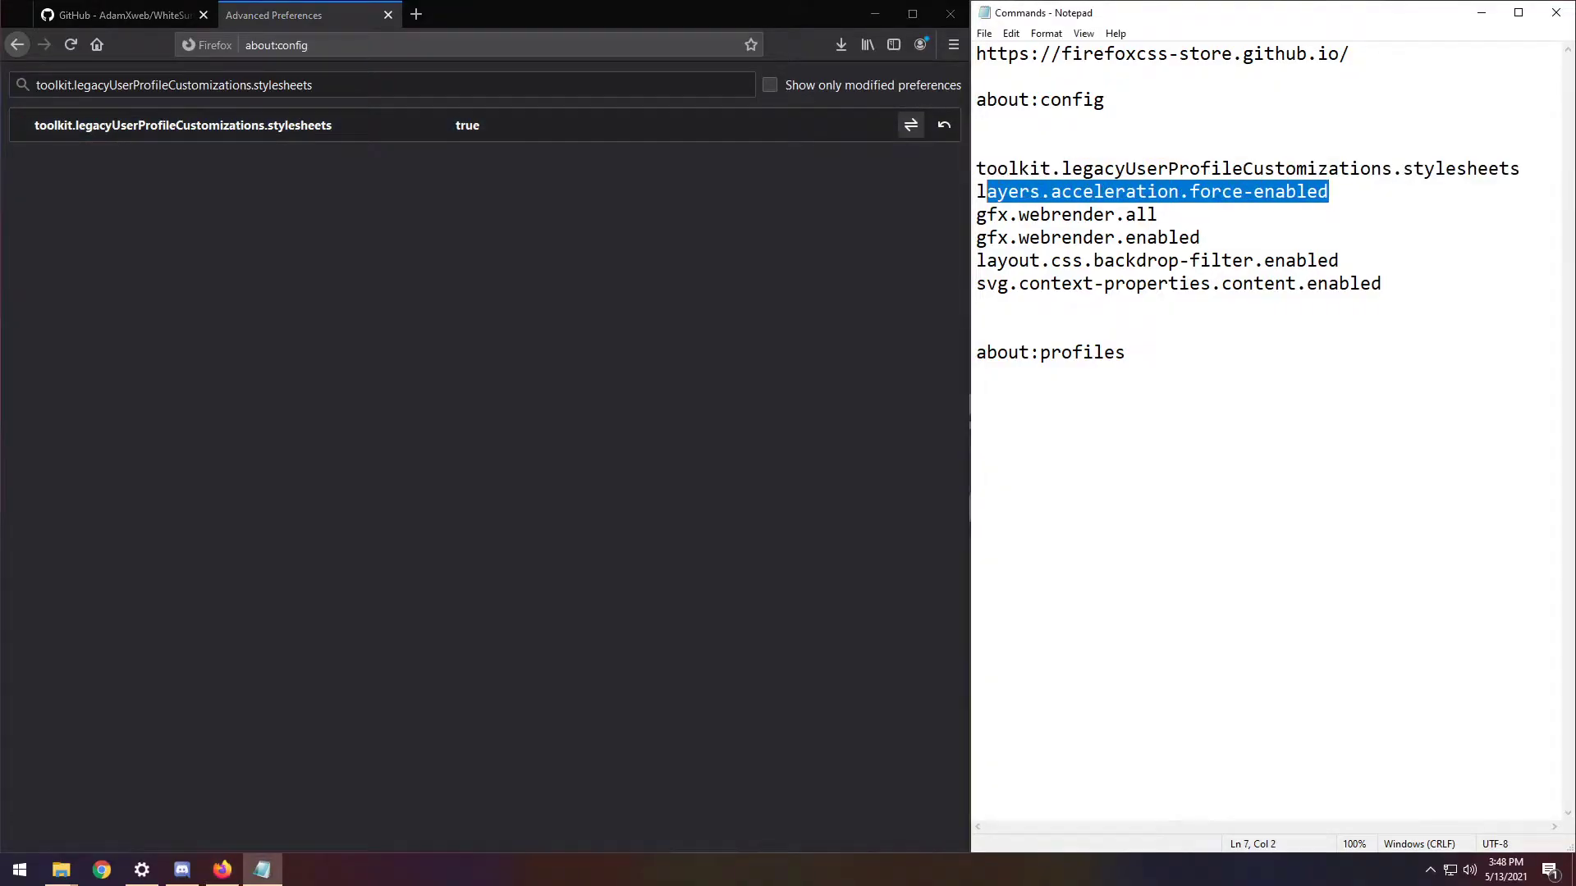
key(ctrl+c)
click(312, 85)
key(ctrl+a)
key(ctrl+v)
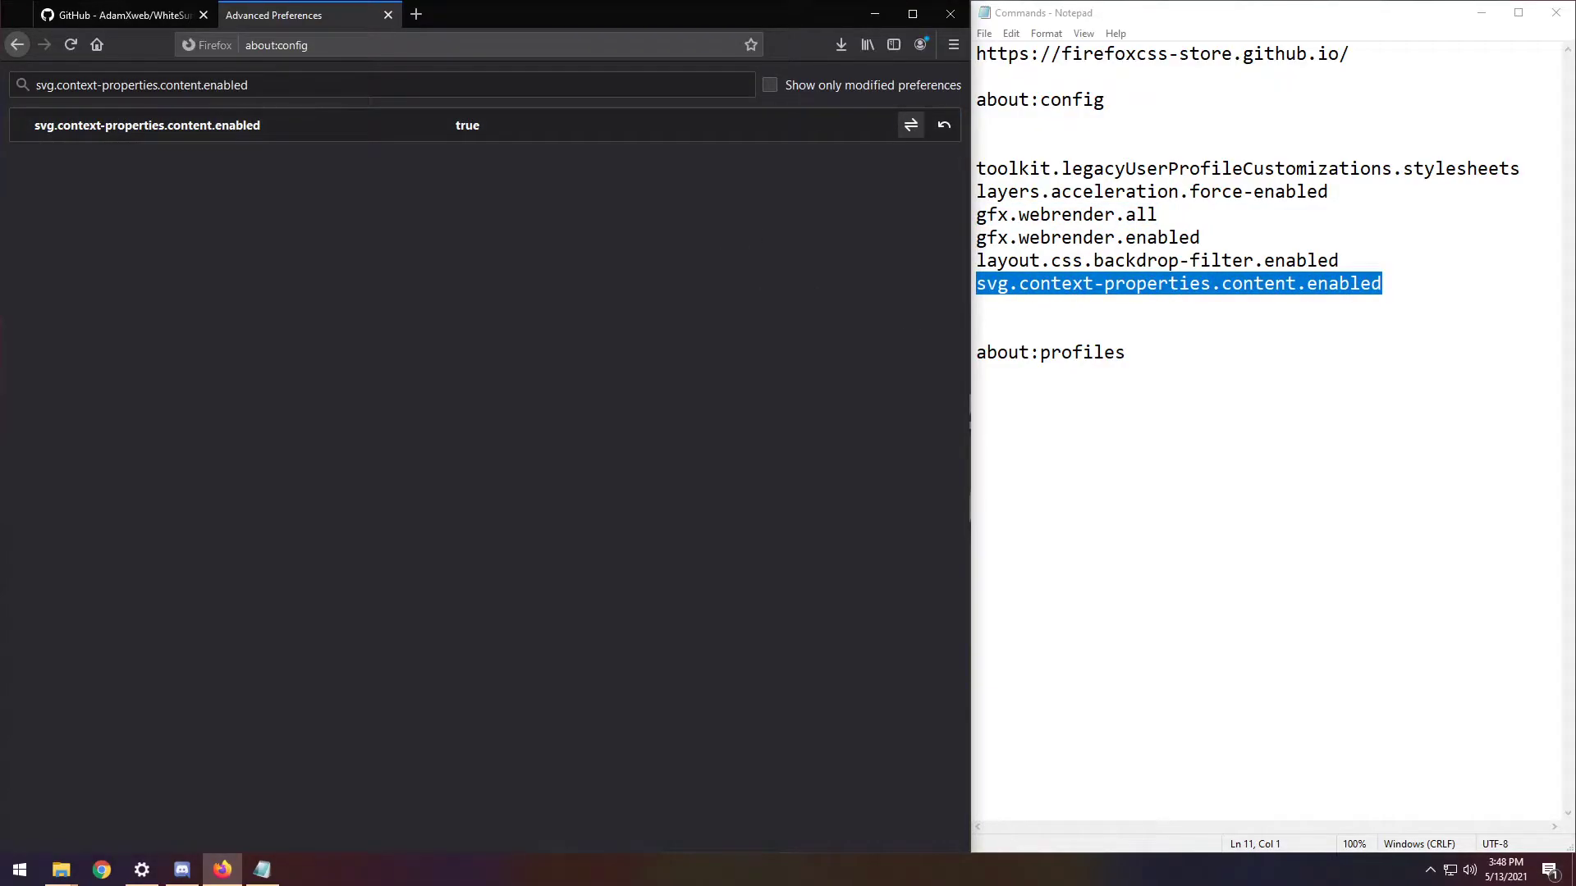
drag(1125, 352, 975, 352)
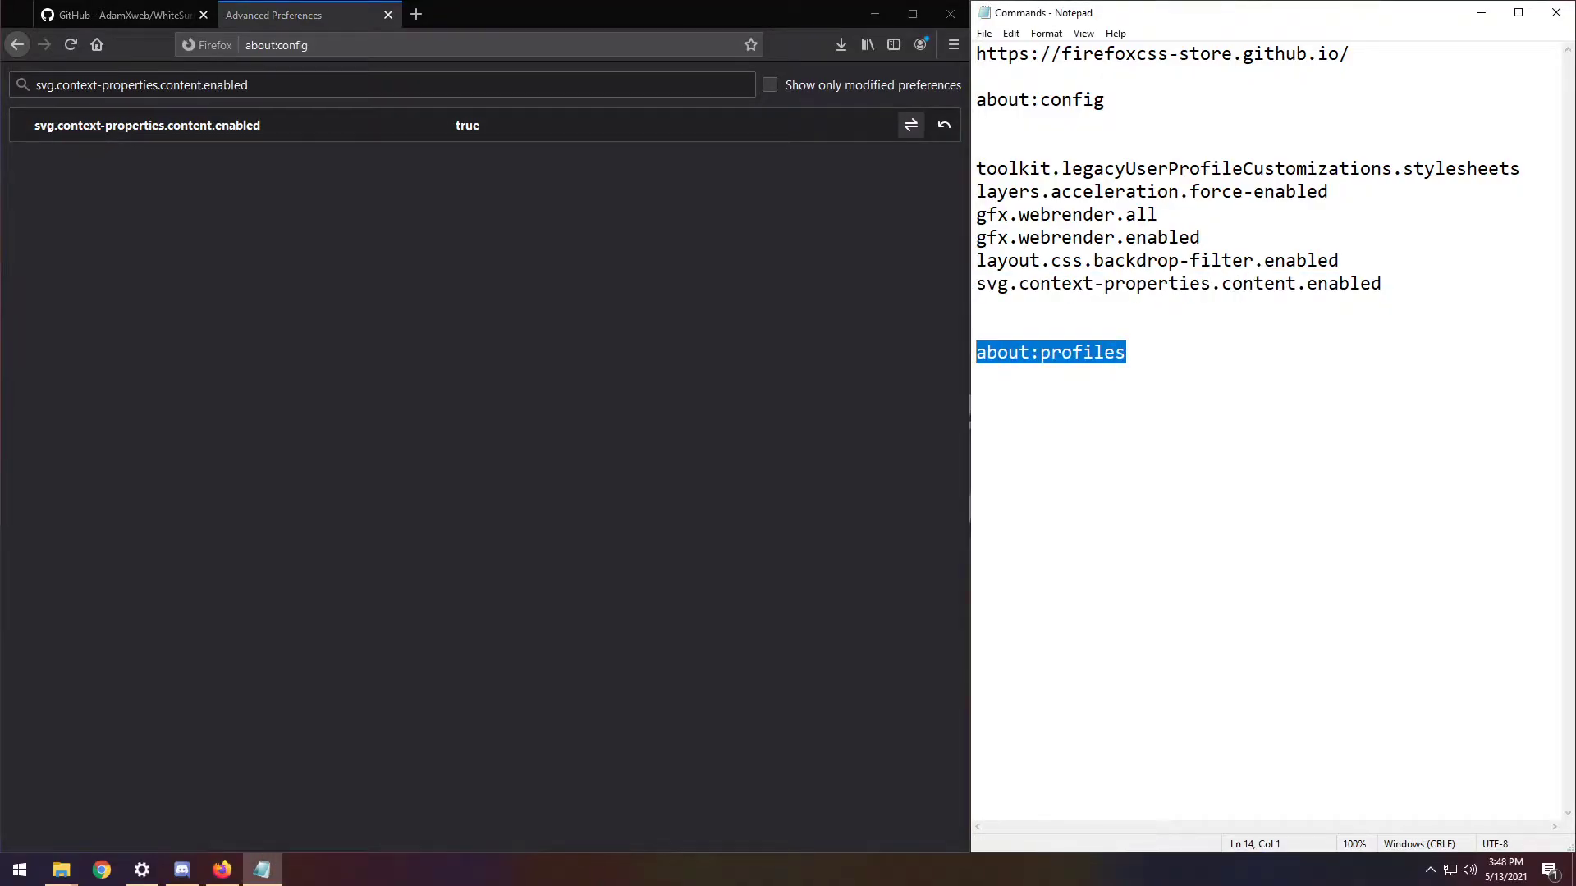
Load about:profiles in a new tab and open the active profile's root folder
click(402, 15)
key(ctrl+v)
key(Return)
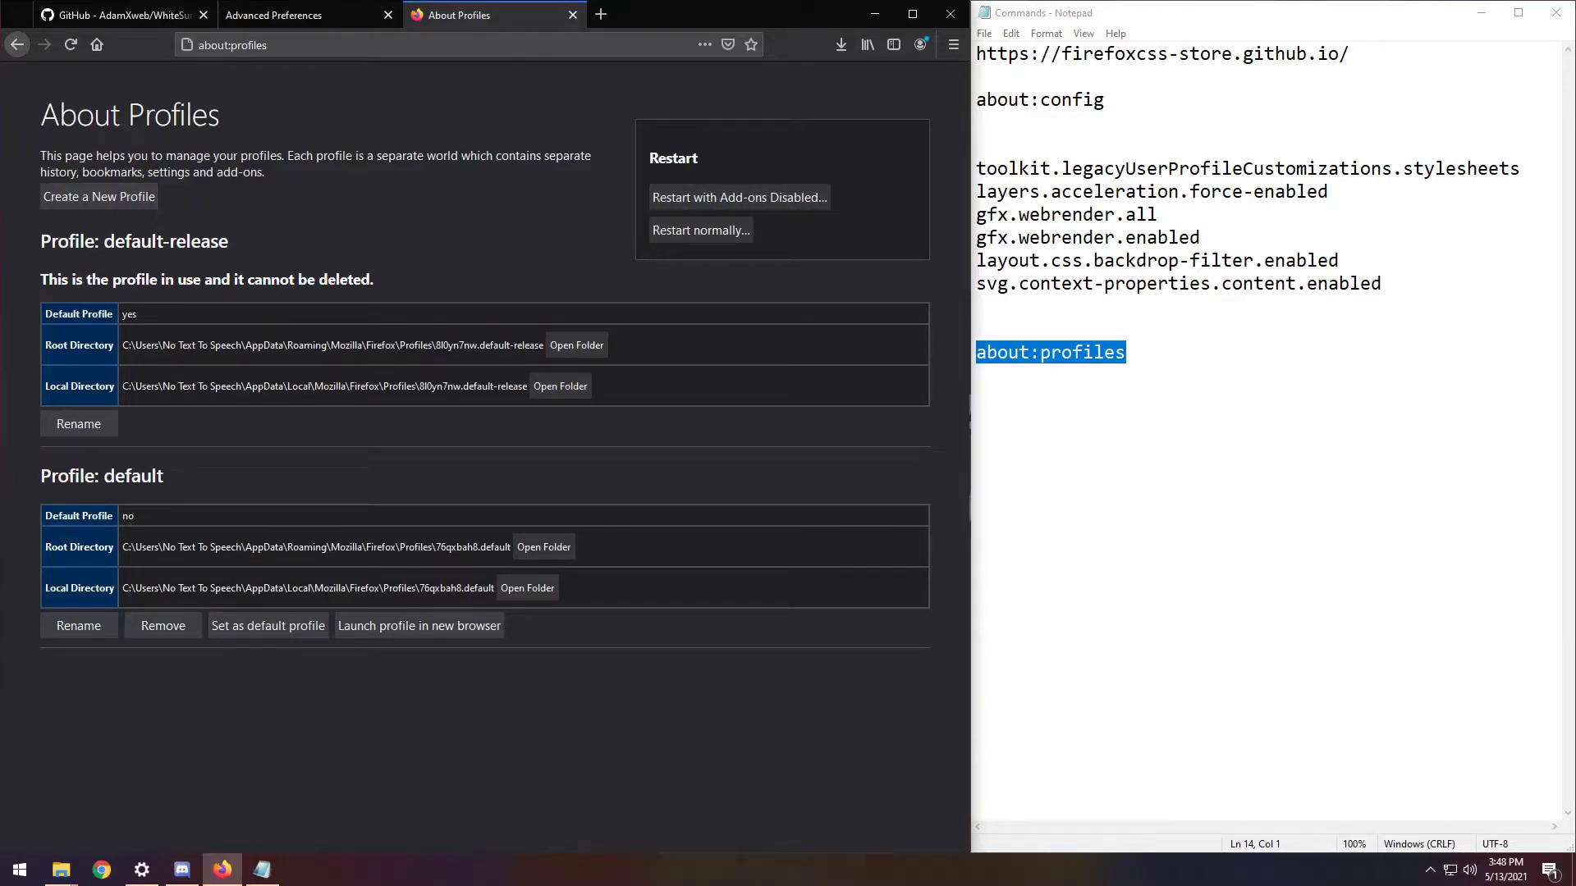
drag(41, 341, 115, 342)
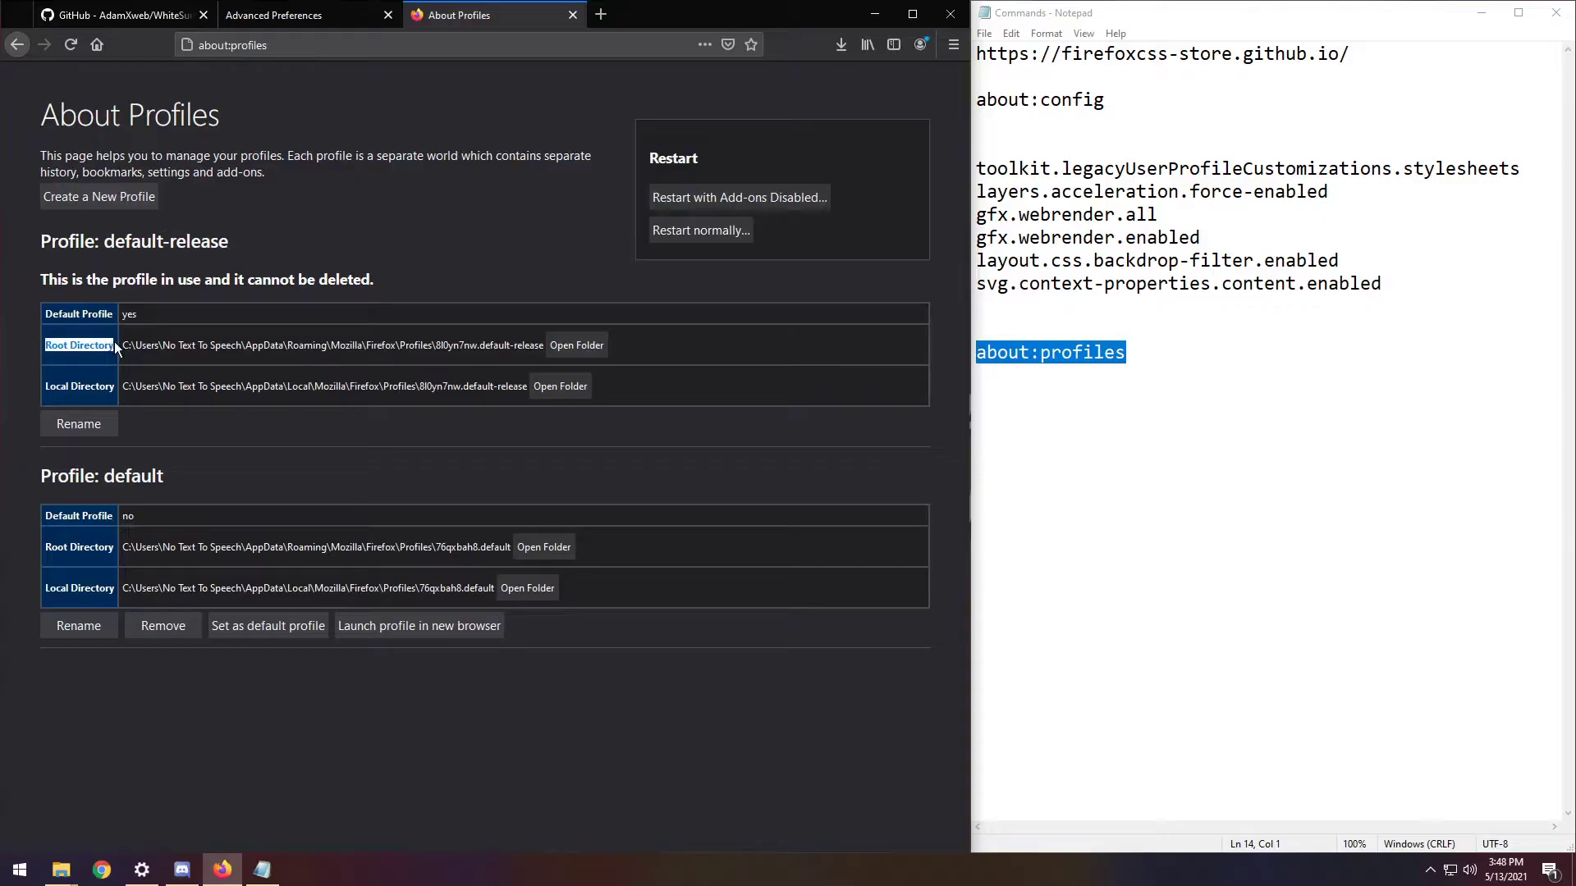
click(573, 345)
Move all ten items from WhiteSurFirefoxThemeMacOS-master into the profile folder
drag(651, 204, 1, 215)
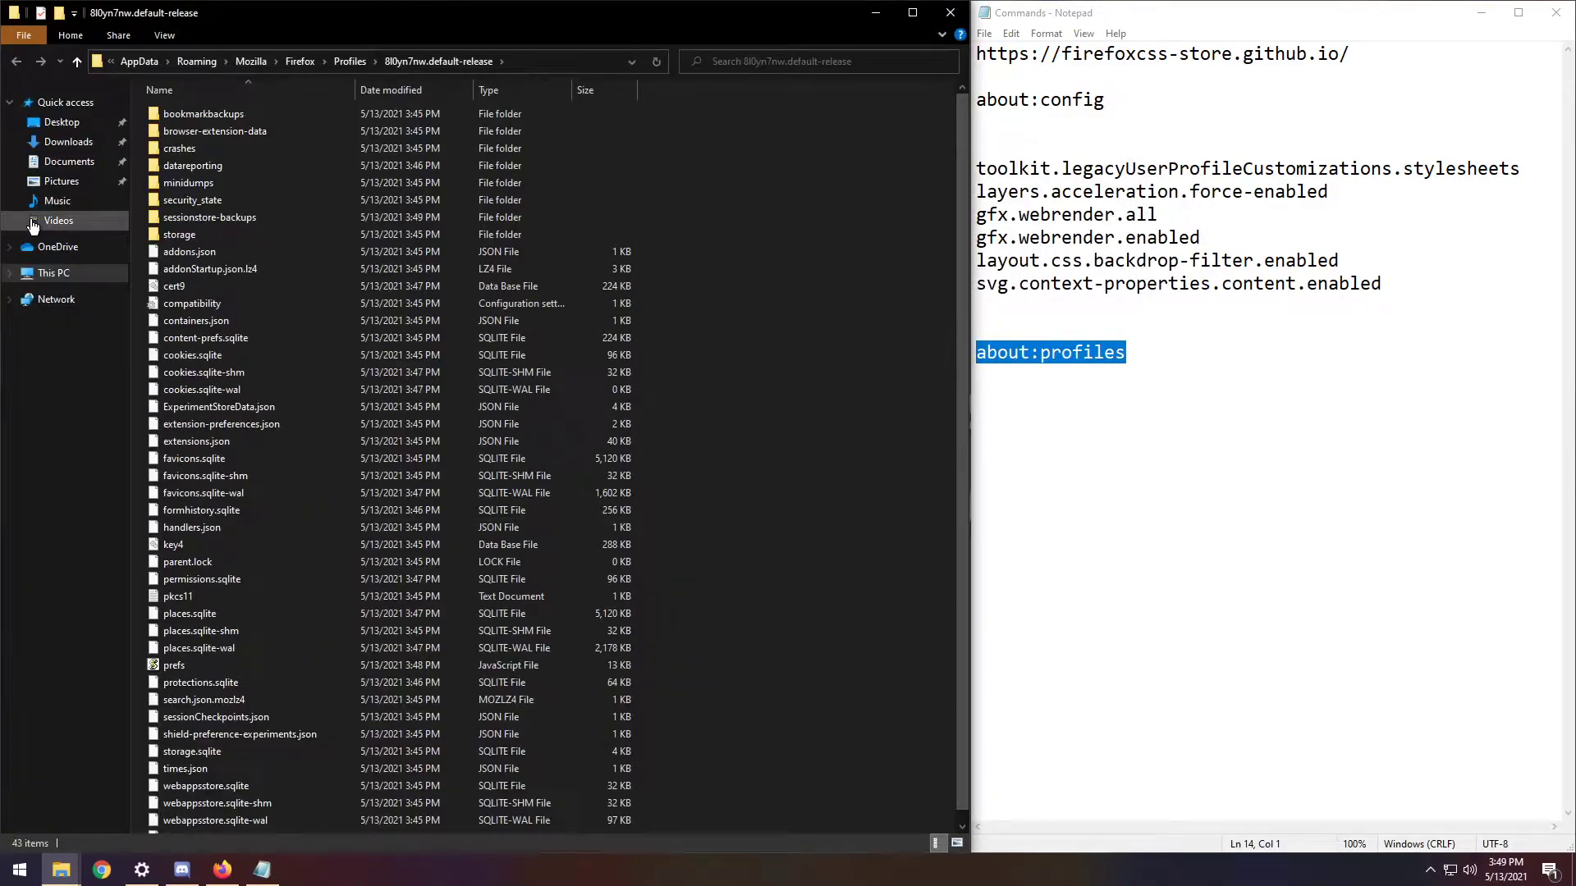
mouse_move(61, 870)
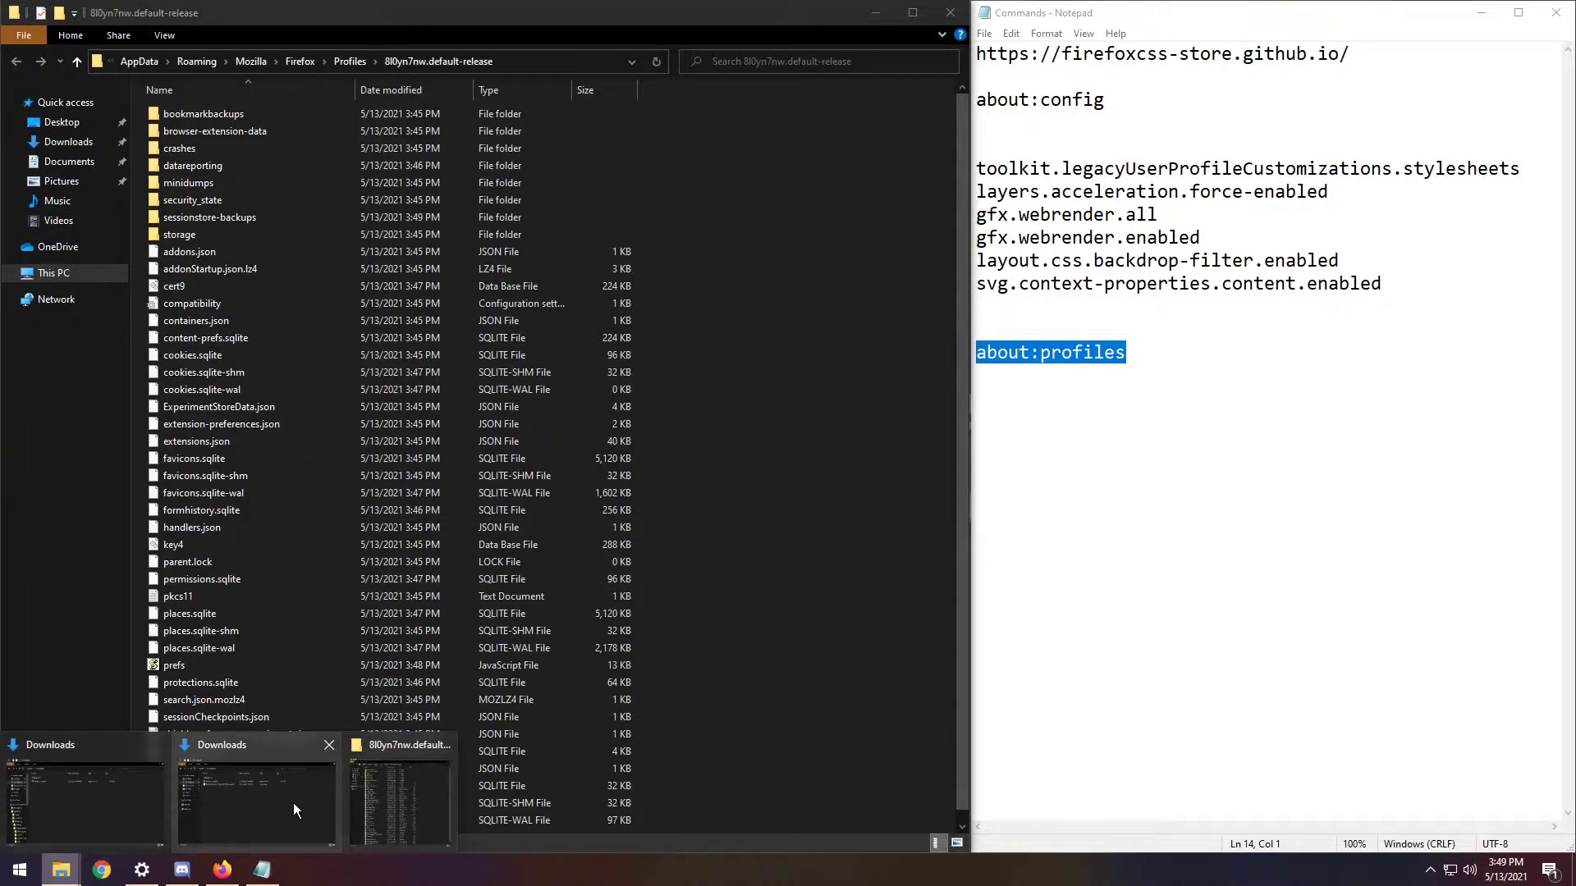
click(365, 816)
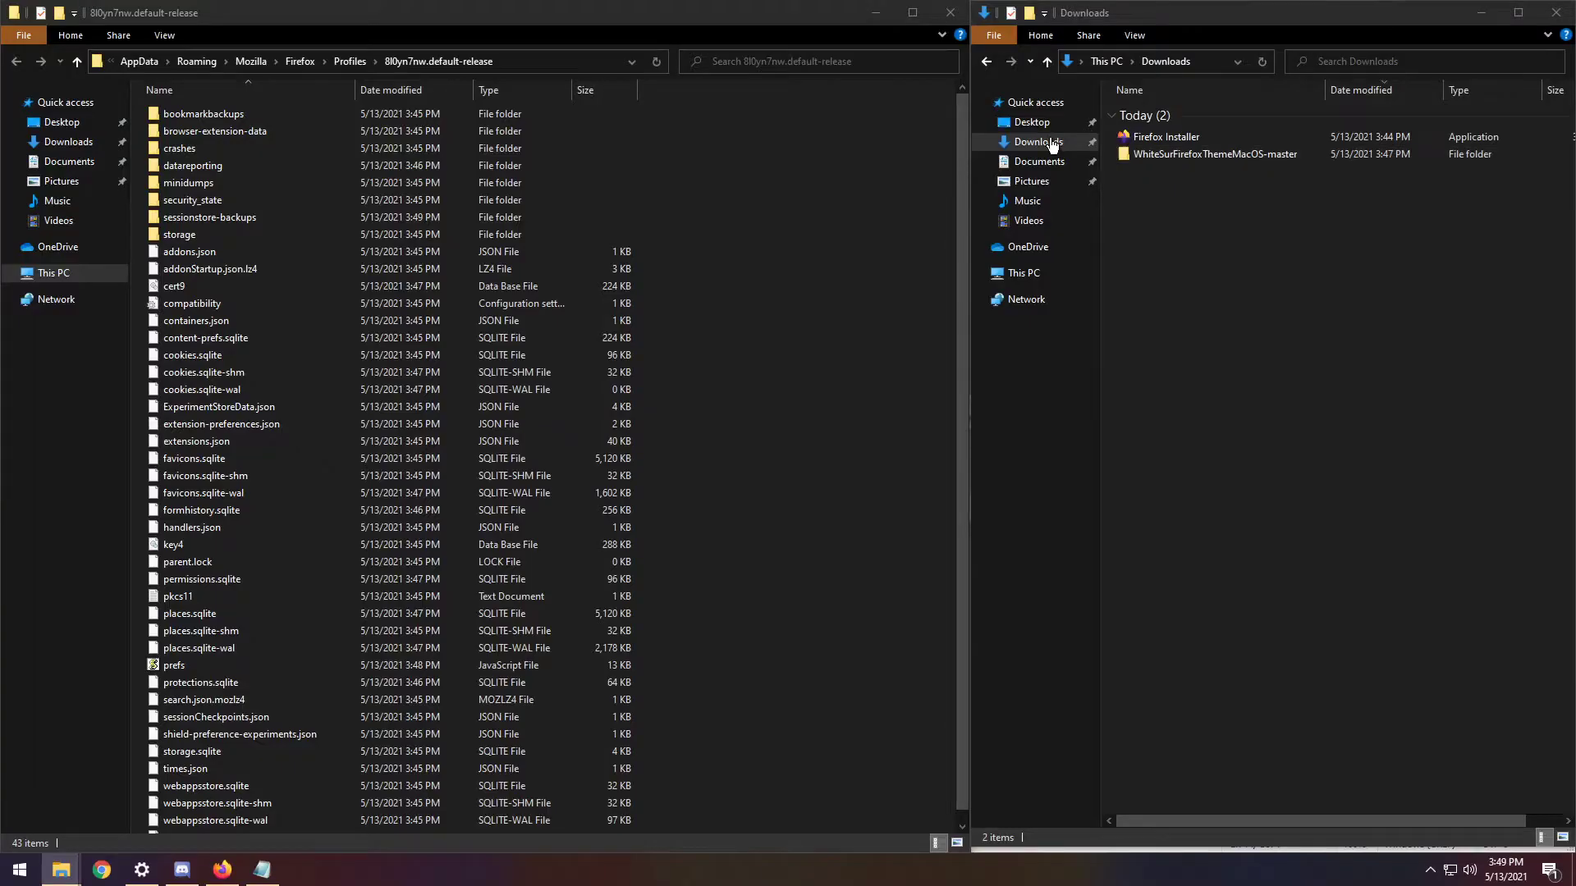
click(1171, 155)
double_click(1170, 156)
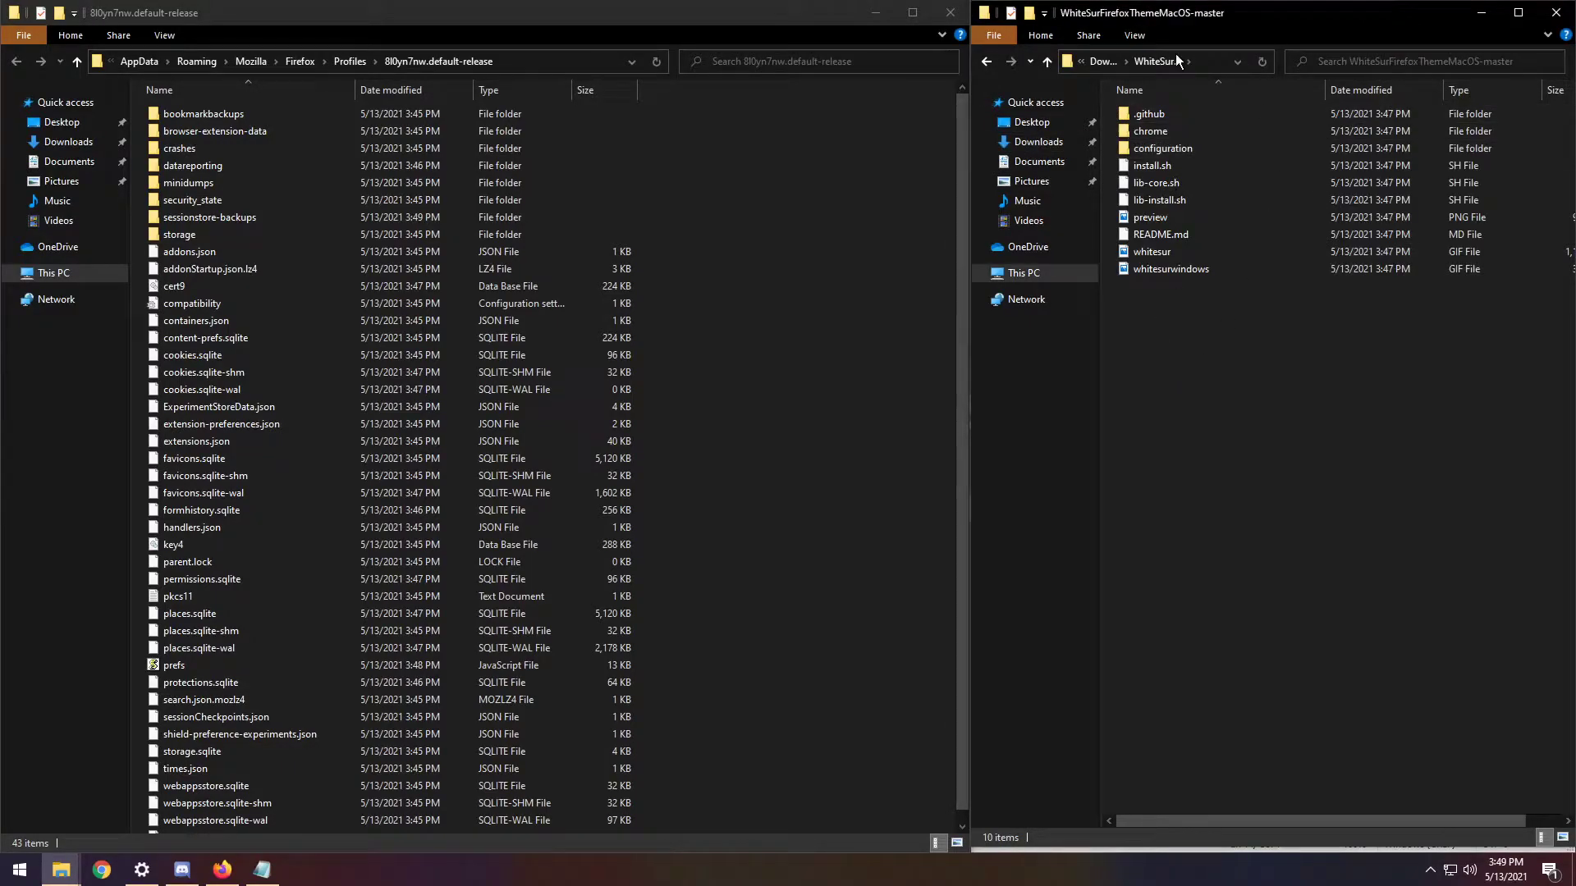
drag(1161, 353, 801, 239)
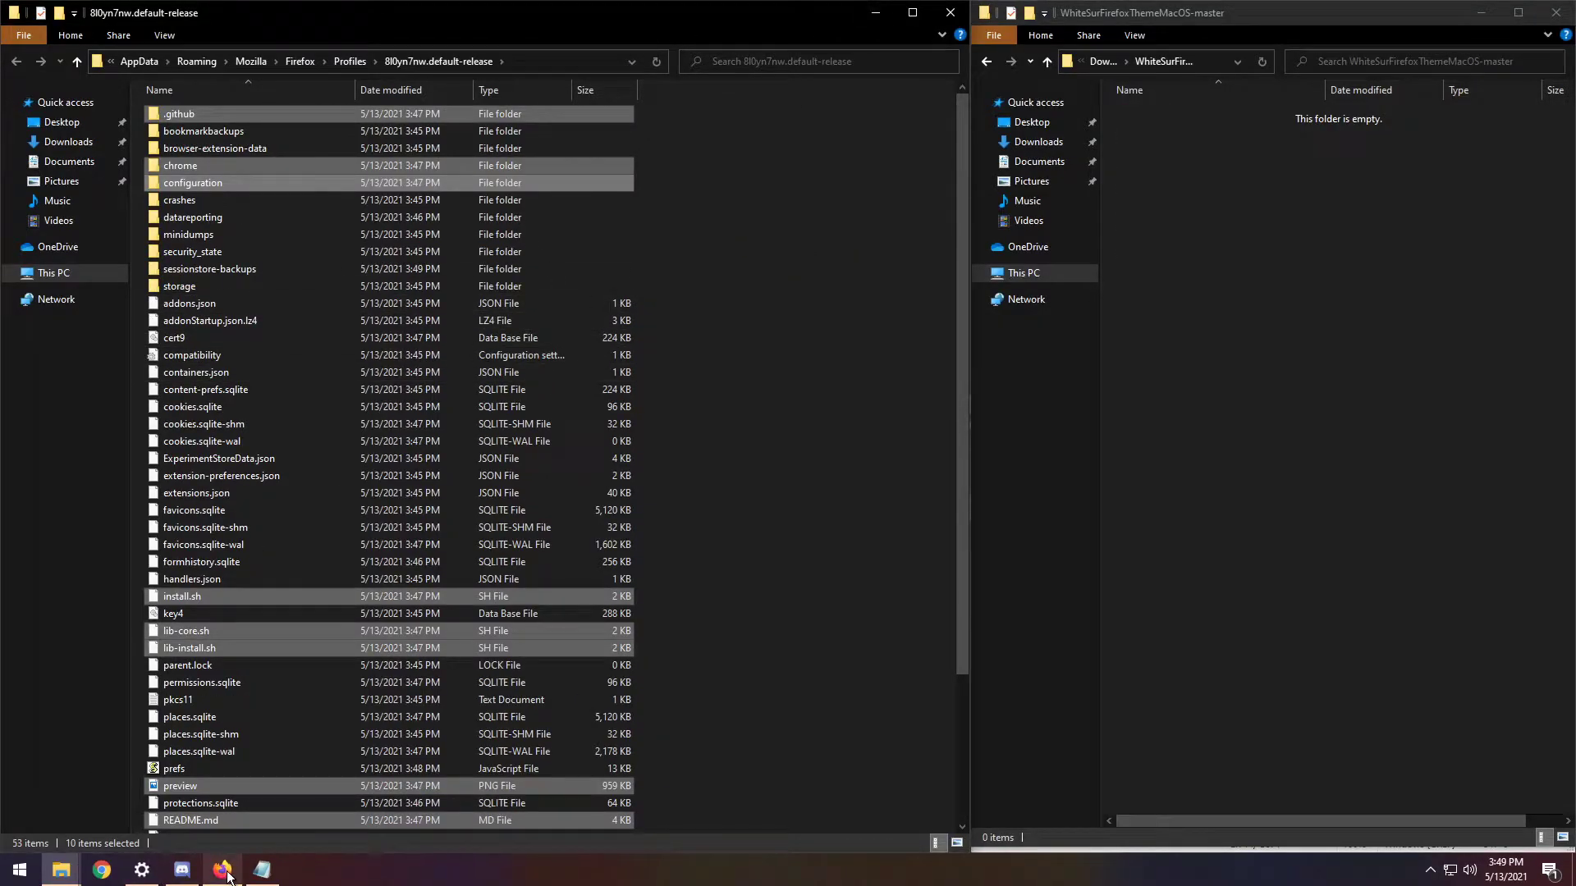
Close both Explorer windows and maximize Firefox to begin quitting it
click(949, 13)
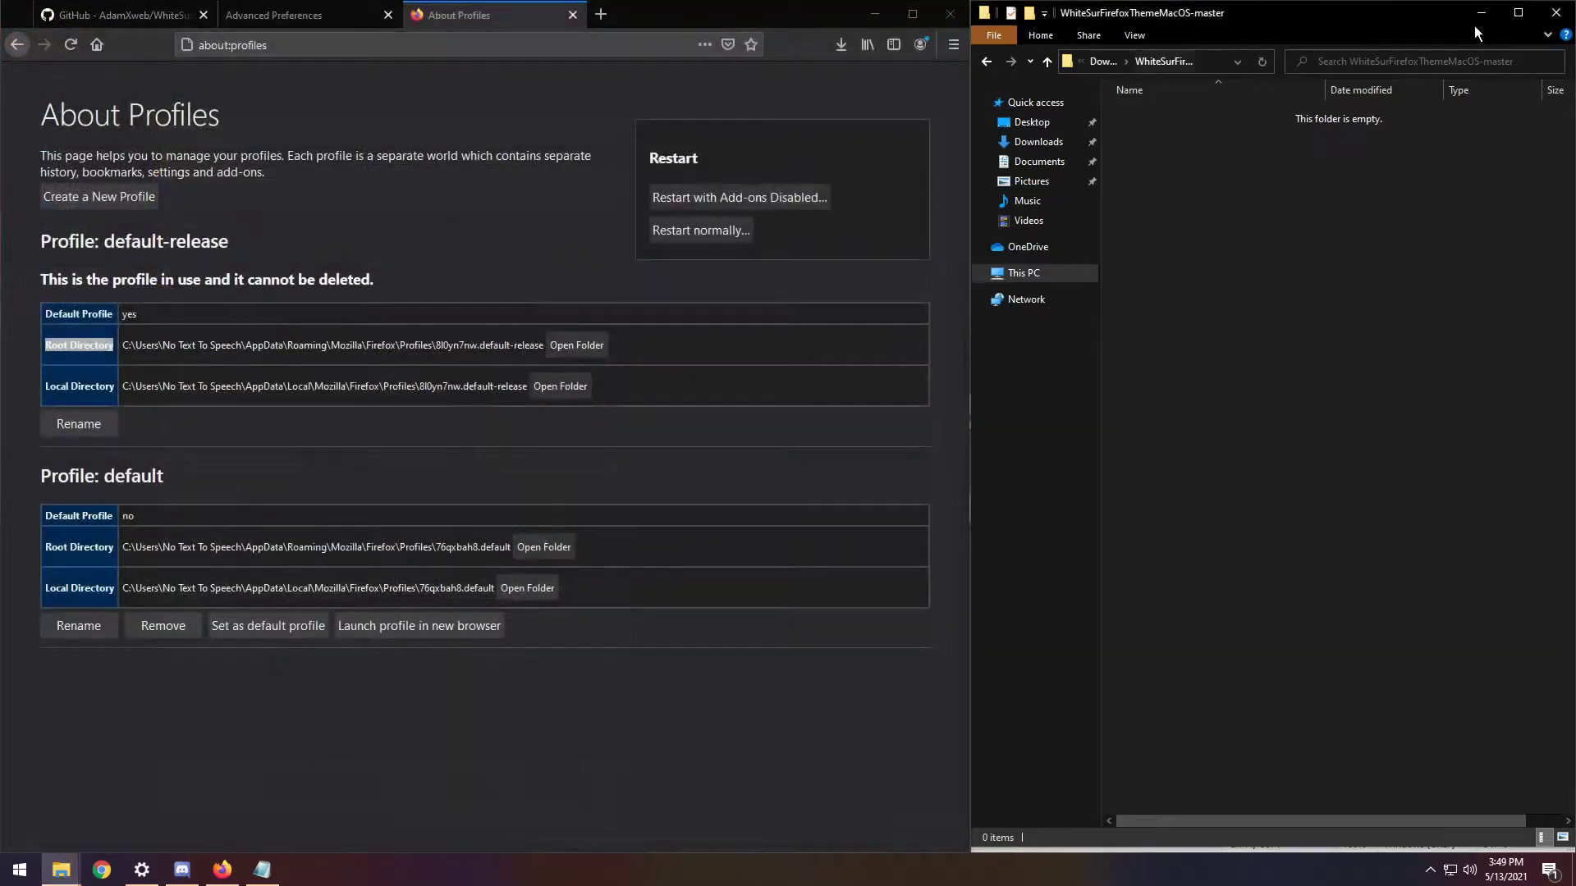
click(1562, 21)
double_click(798, 23)
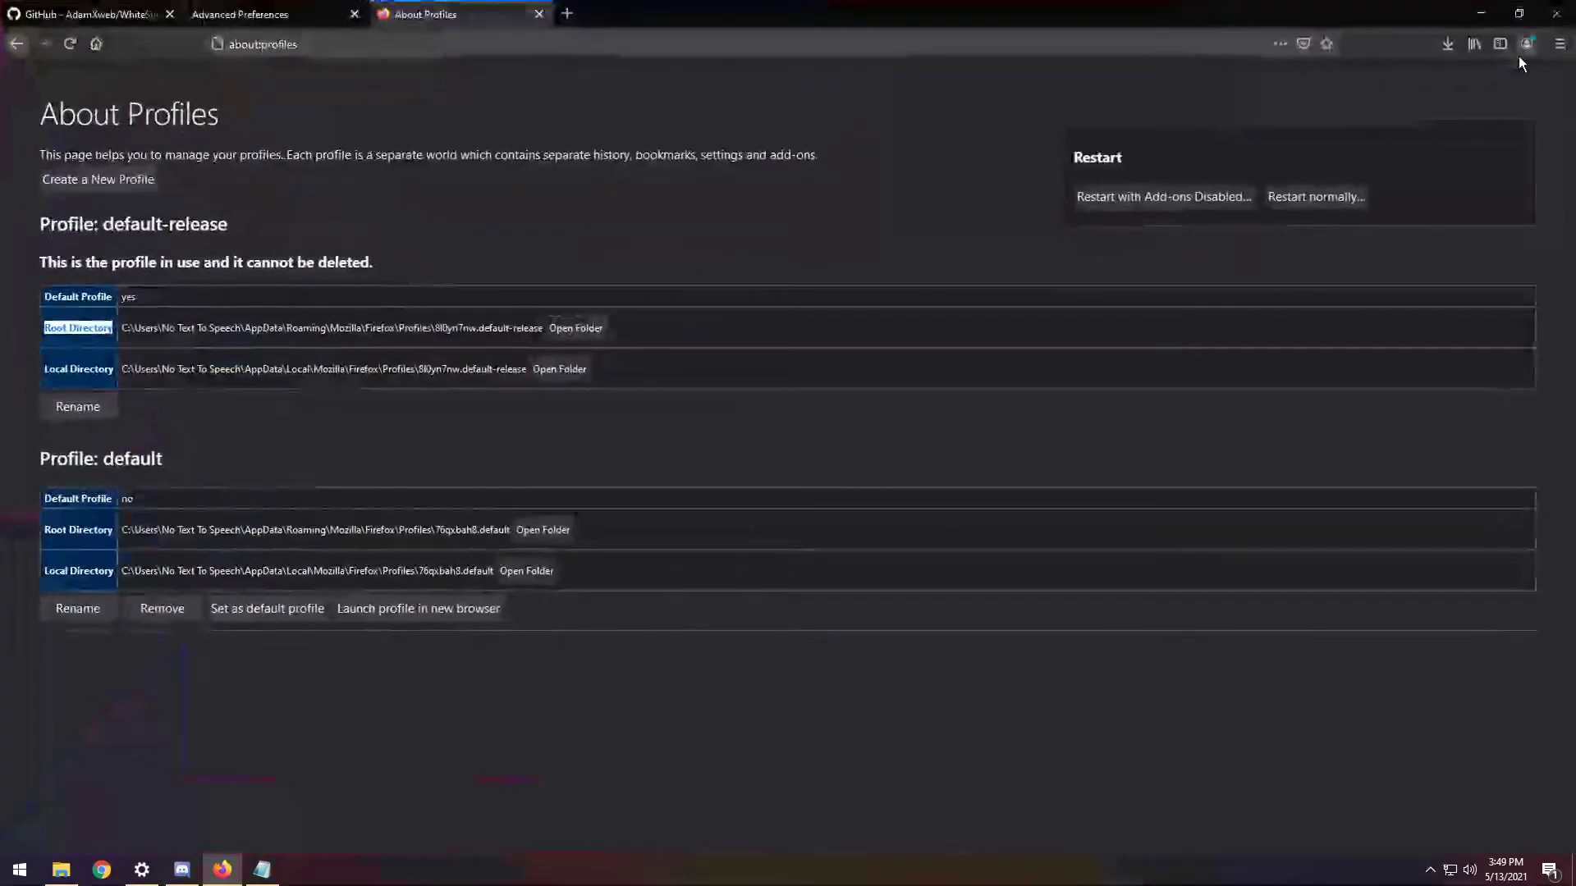
click(1562, 43)
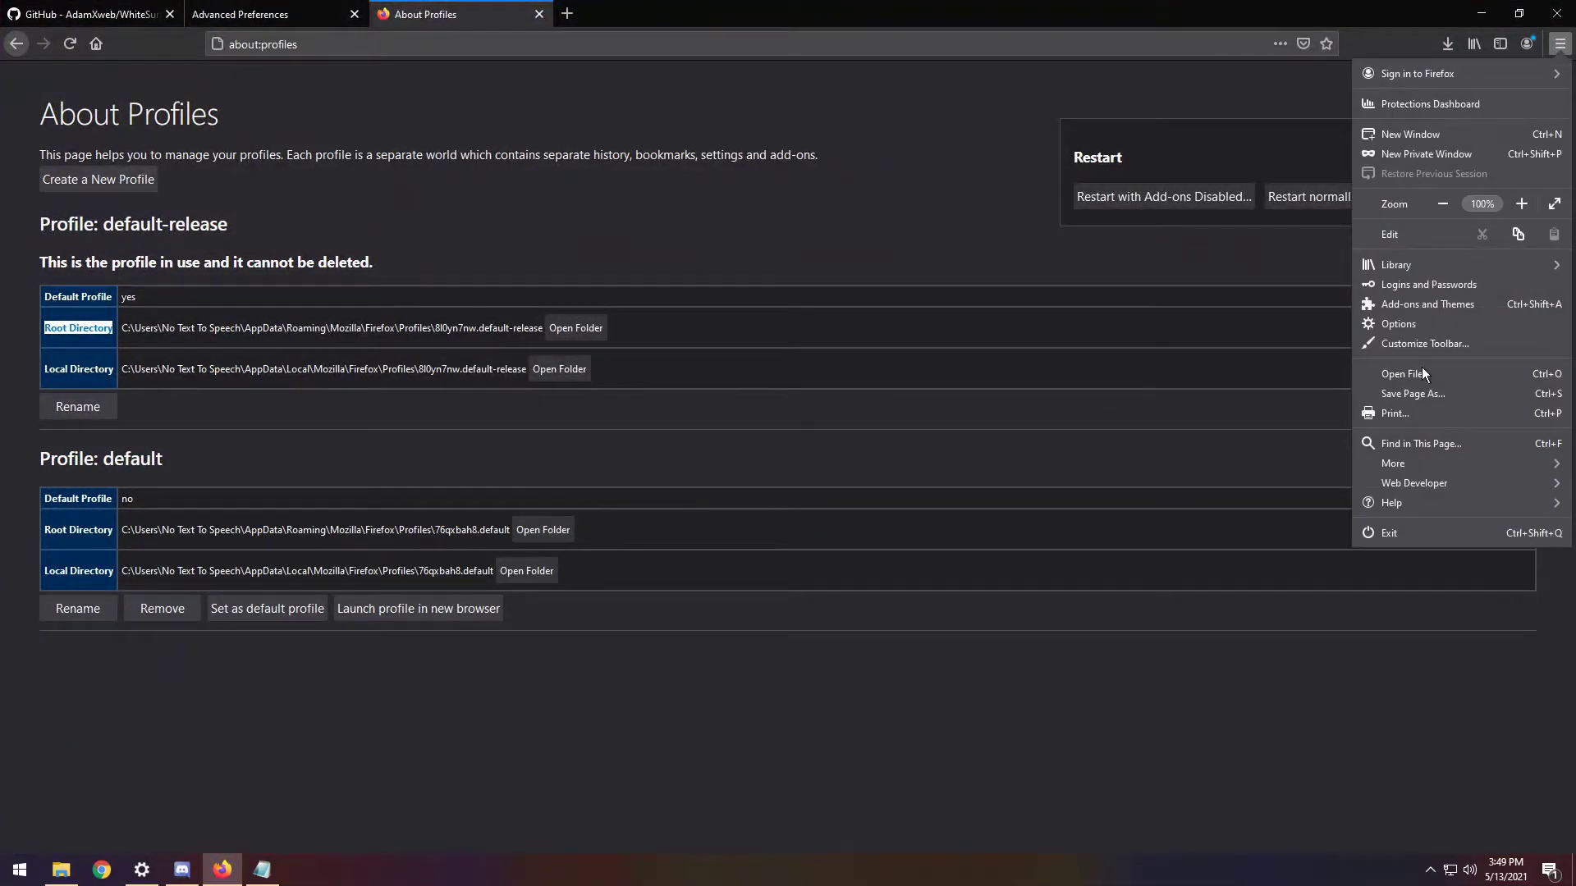
Quit Firefox closing all tabs, relaunch it, and decline the default-browser prompt
click(1420, 531)
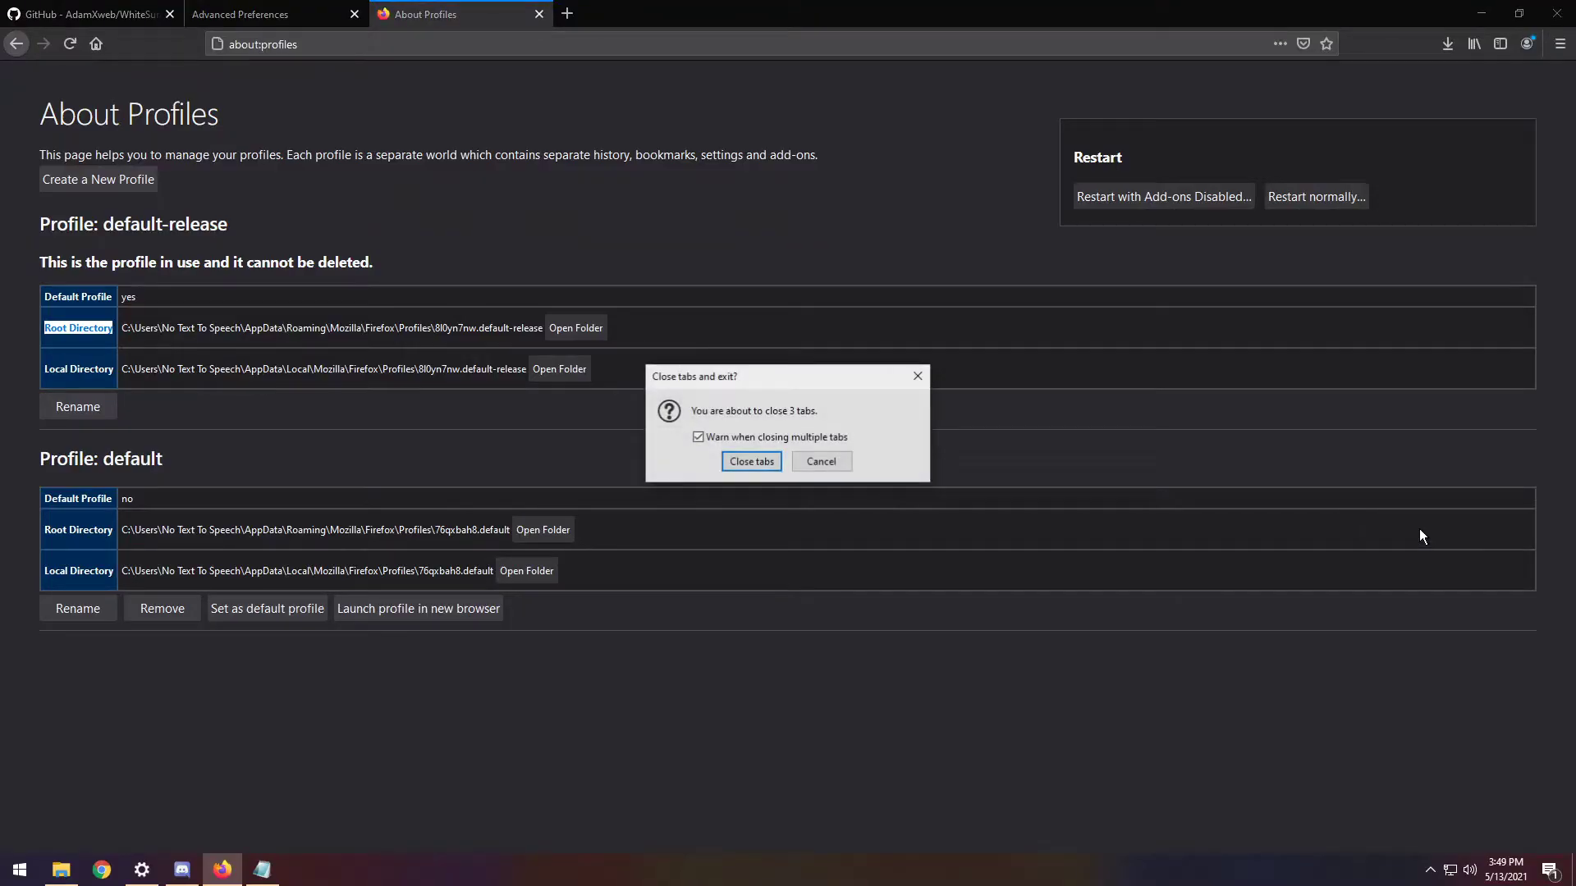
click(751, 462)
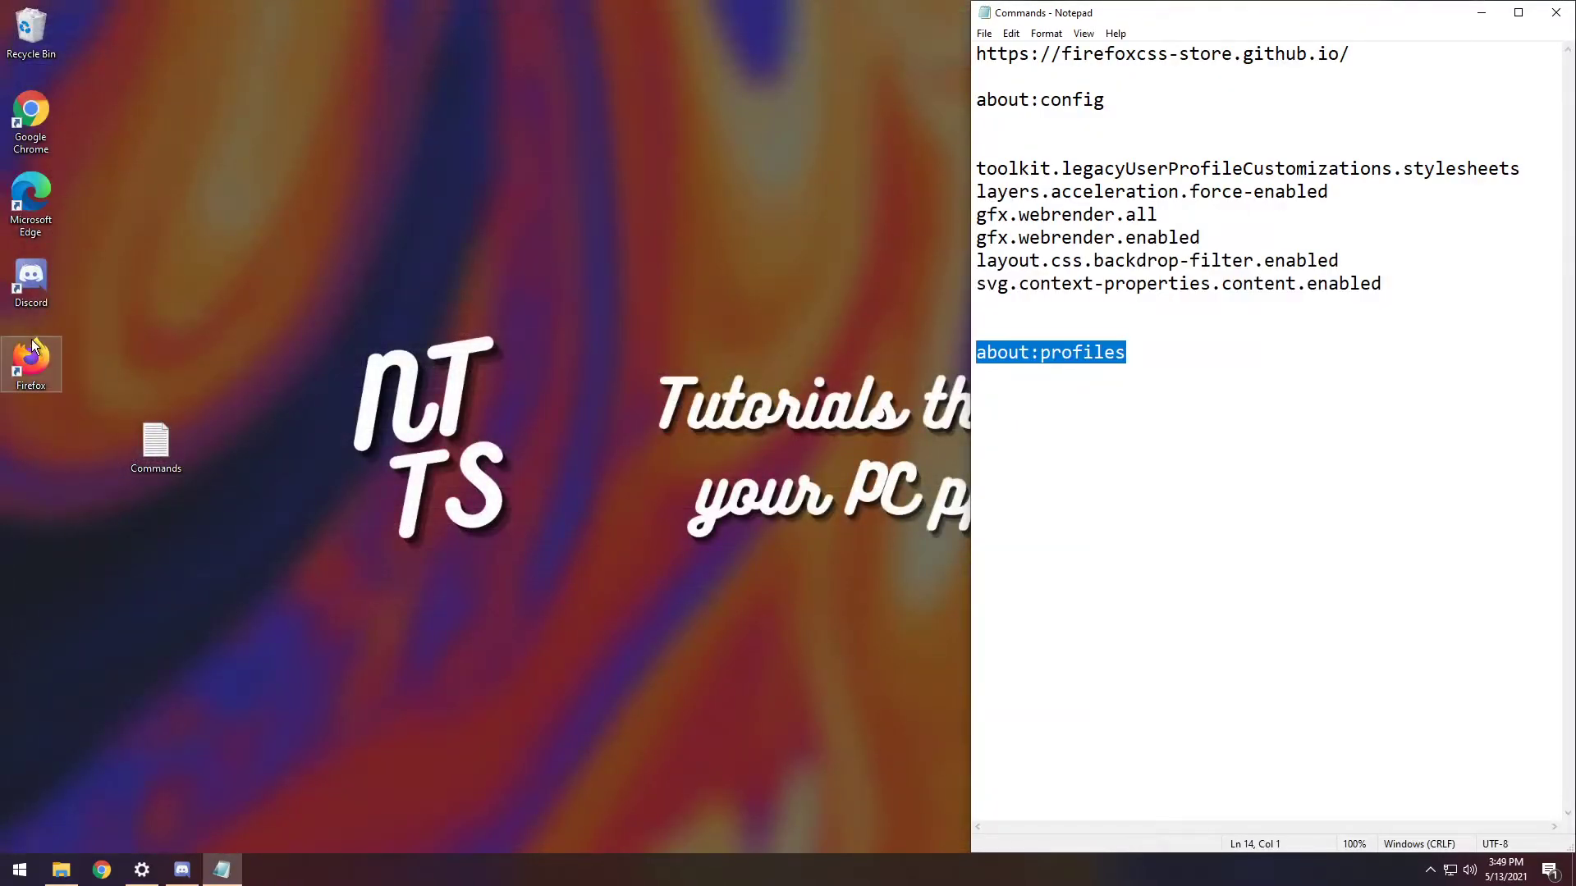
double_click(33, 346)
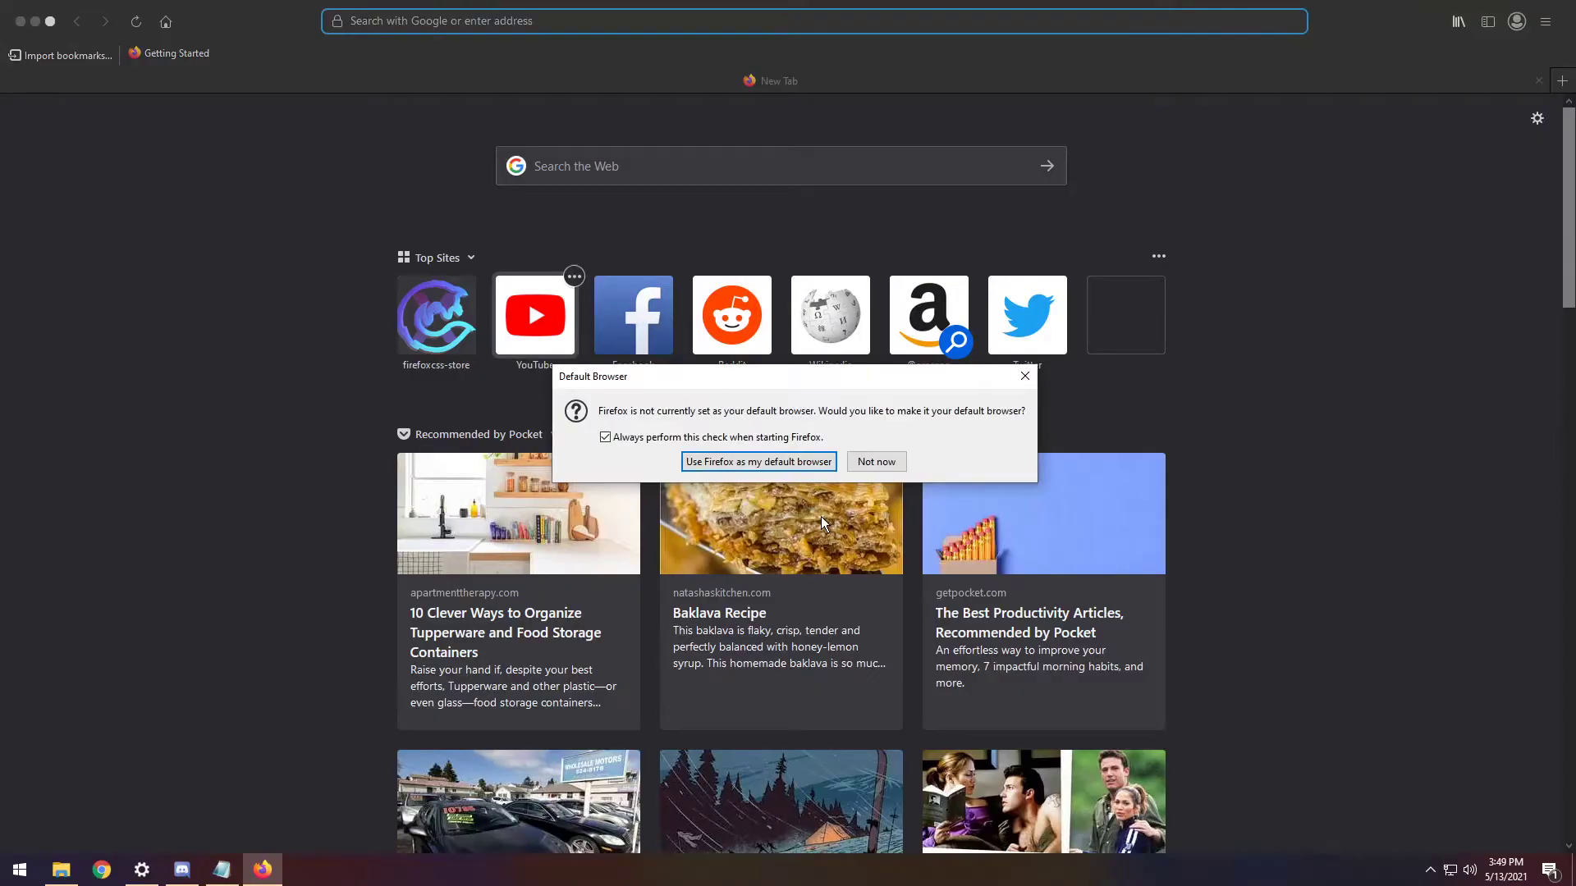
click(876, 462)
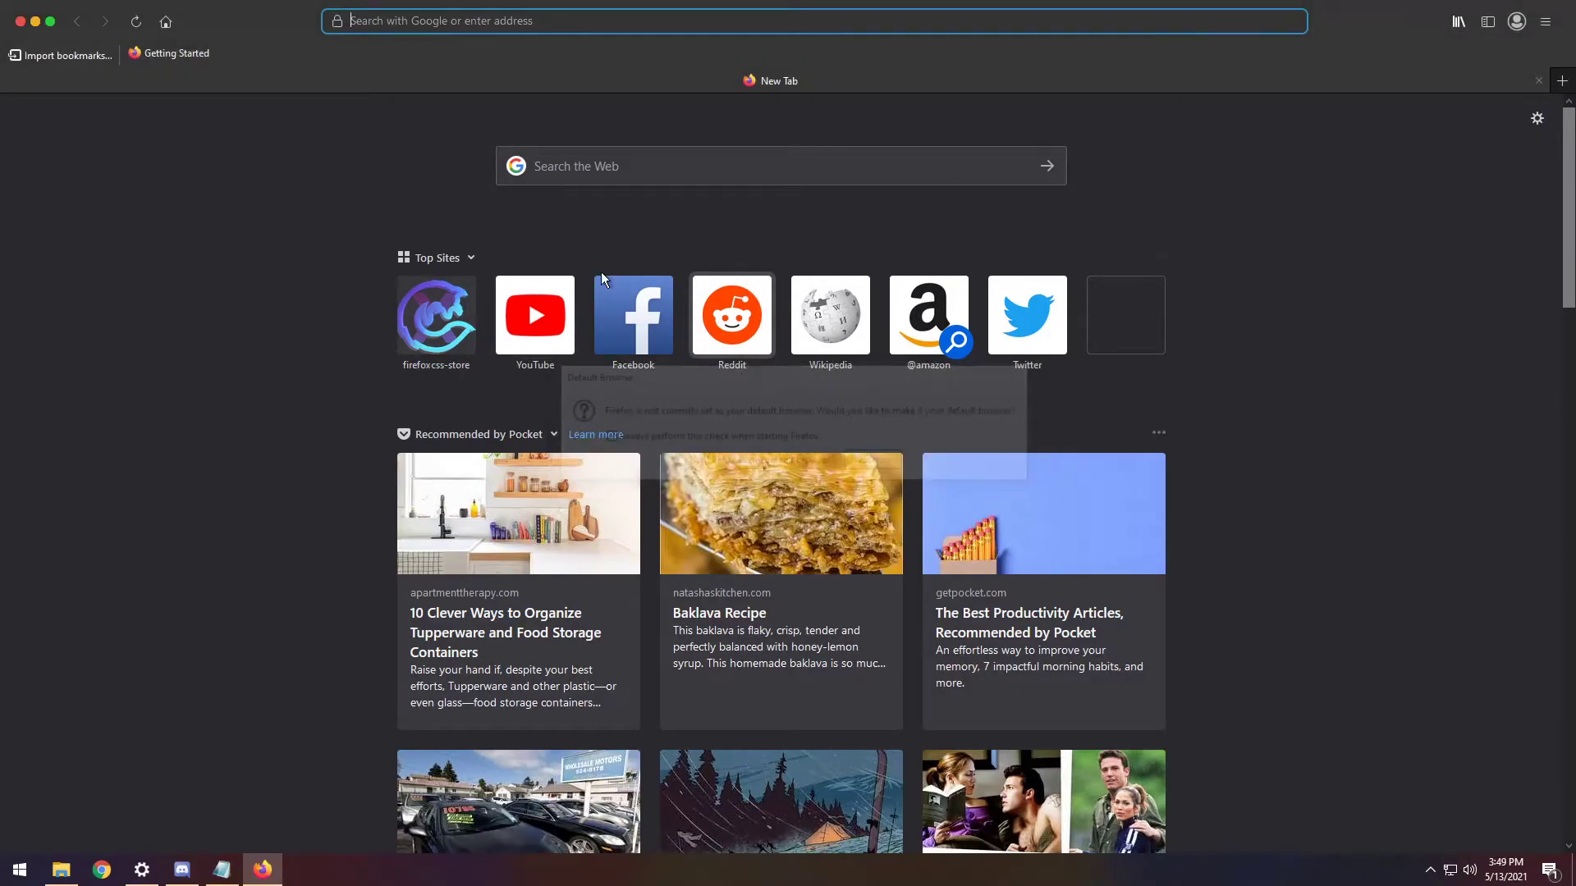
Open a second tab, hide the bookmarks toolbar, and restore and reposition the window
click(1562, 81)
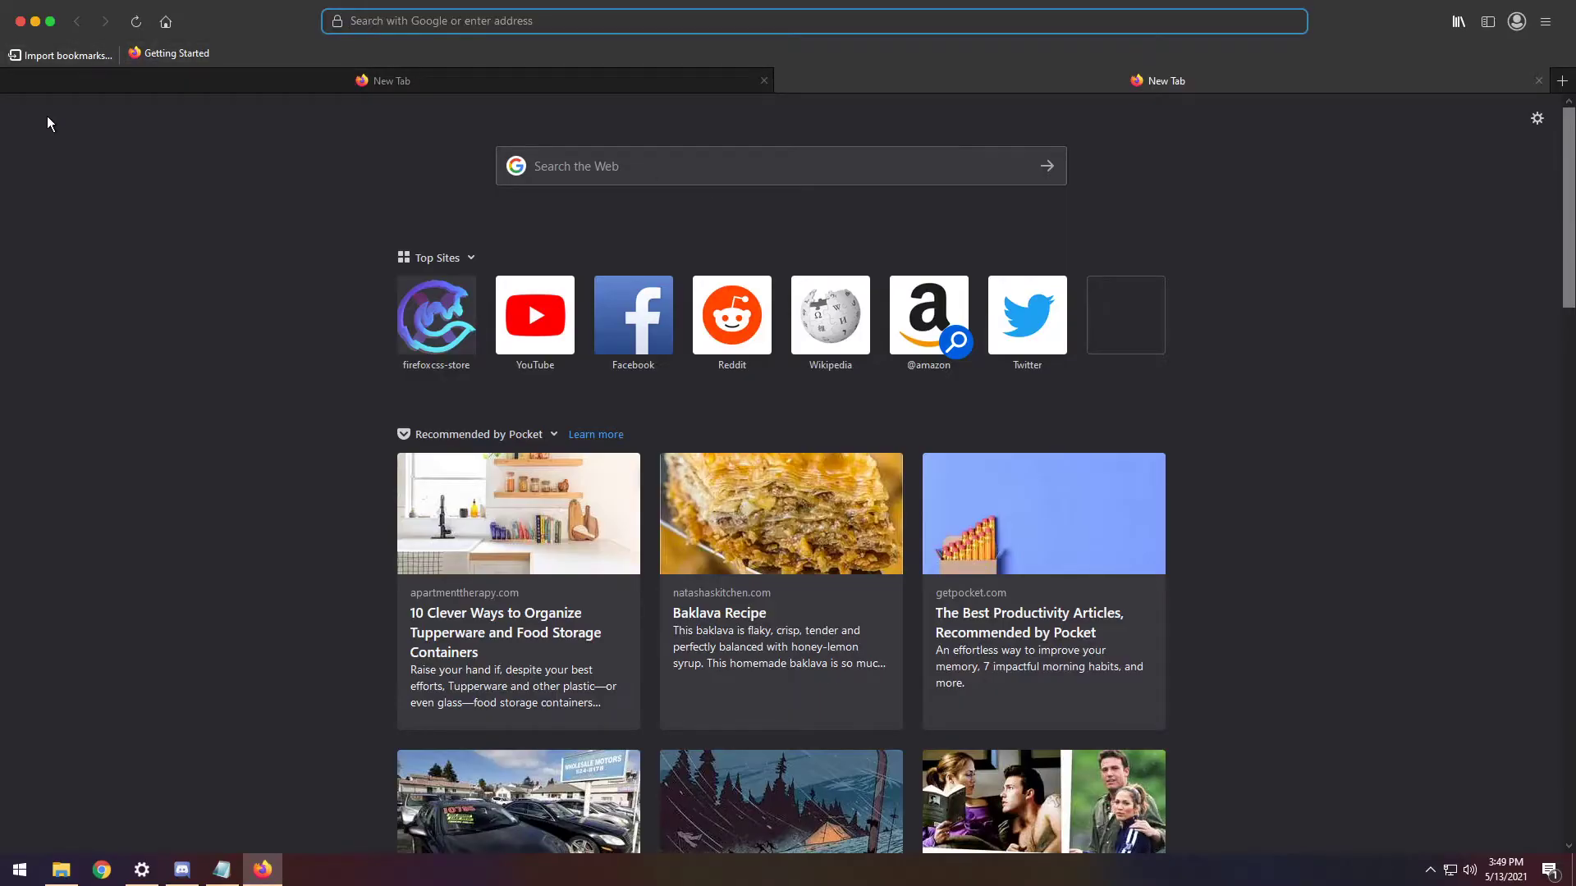
key(ctrl+shift+b)
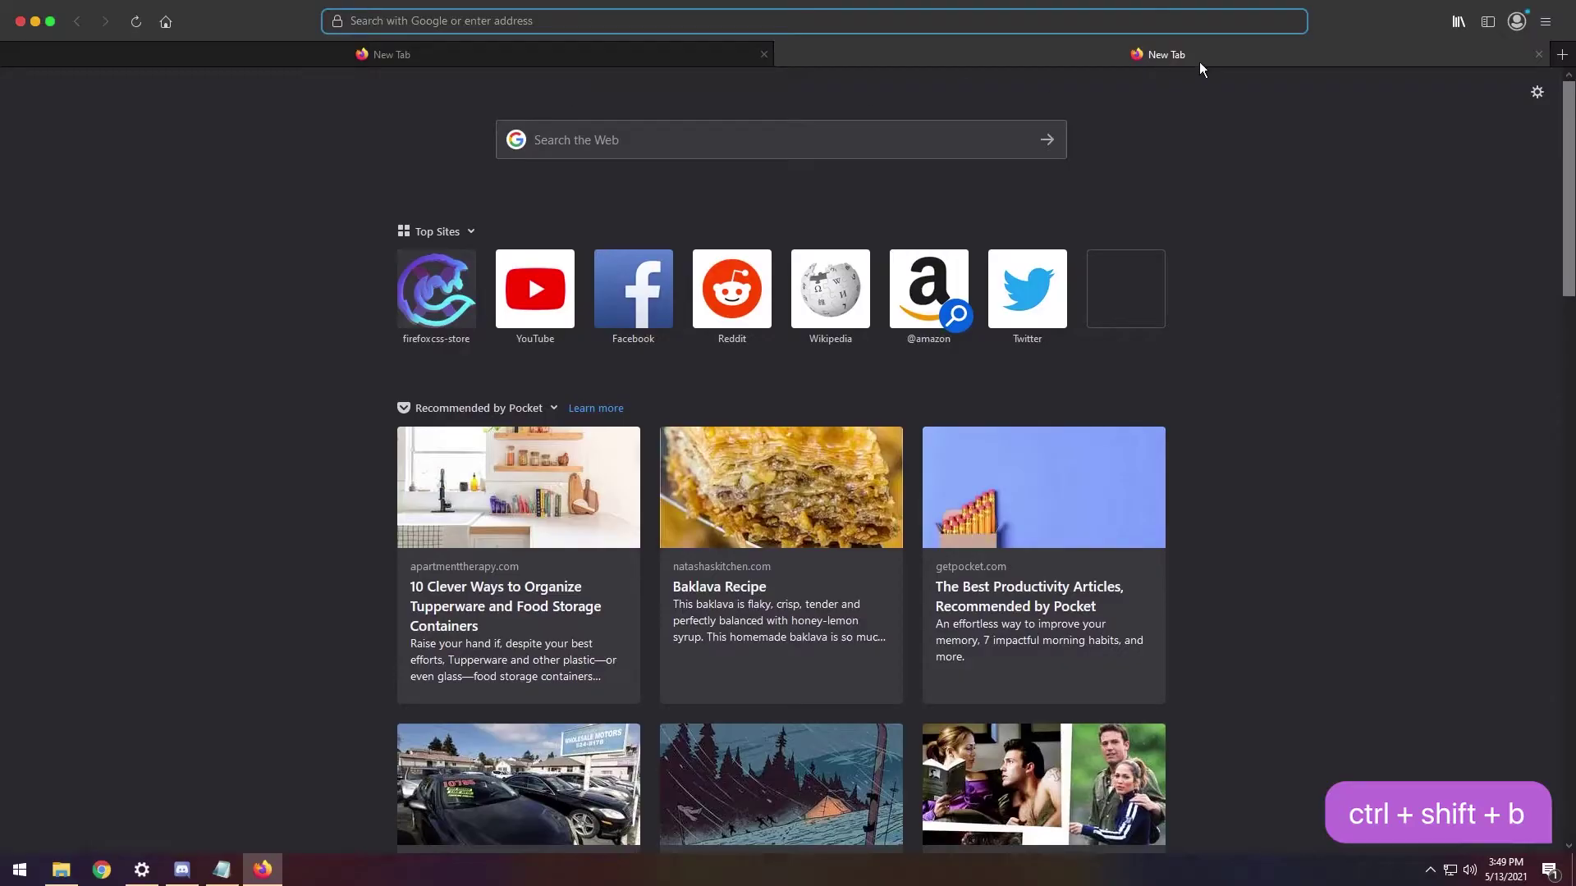
double_click(1362, 25)
click(1500, 13)
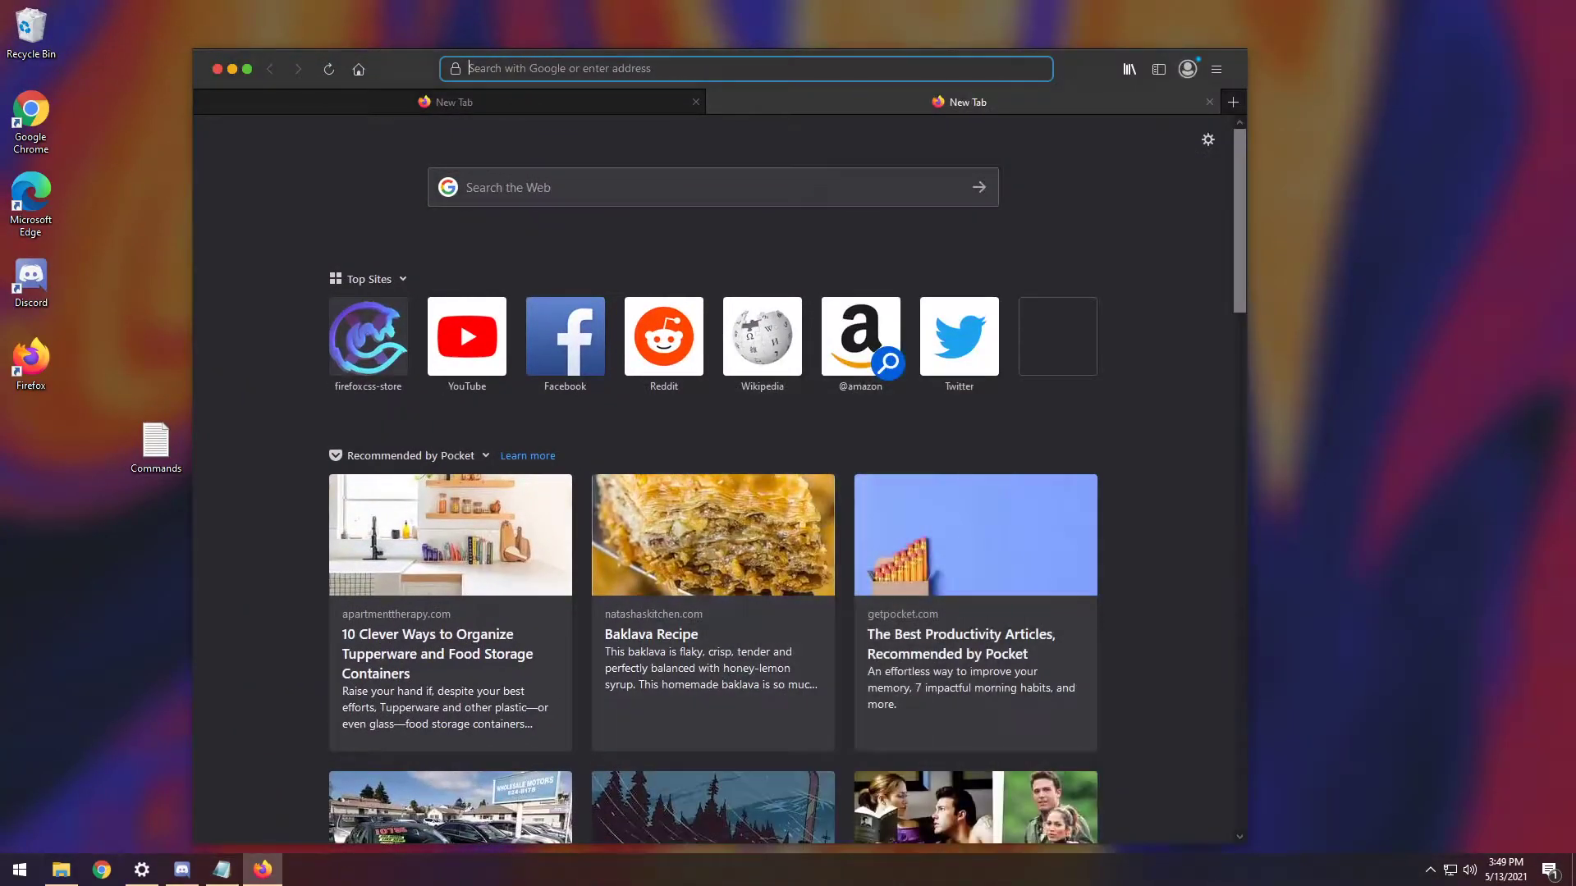
drag(1097, 65, 881, 40)
Open Windows Personalization settings and go to the Colors page
right_click(1284, 257)
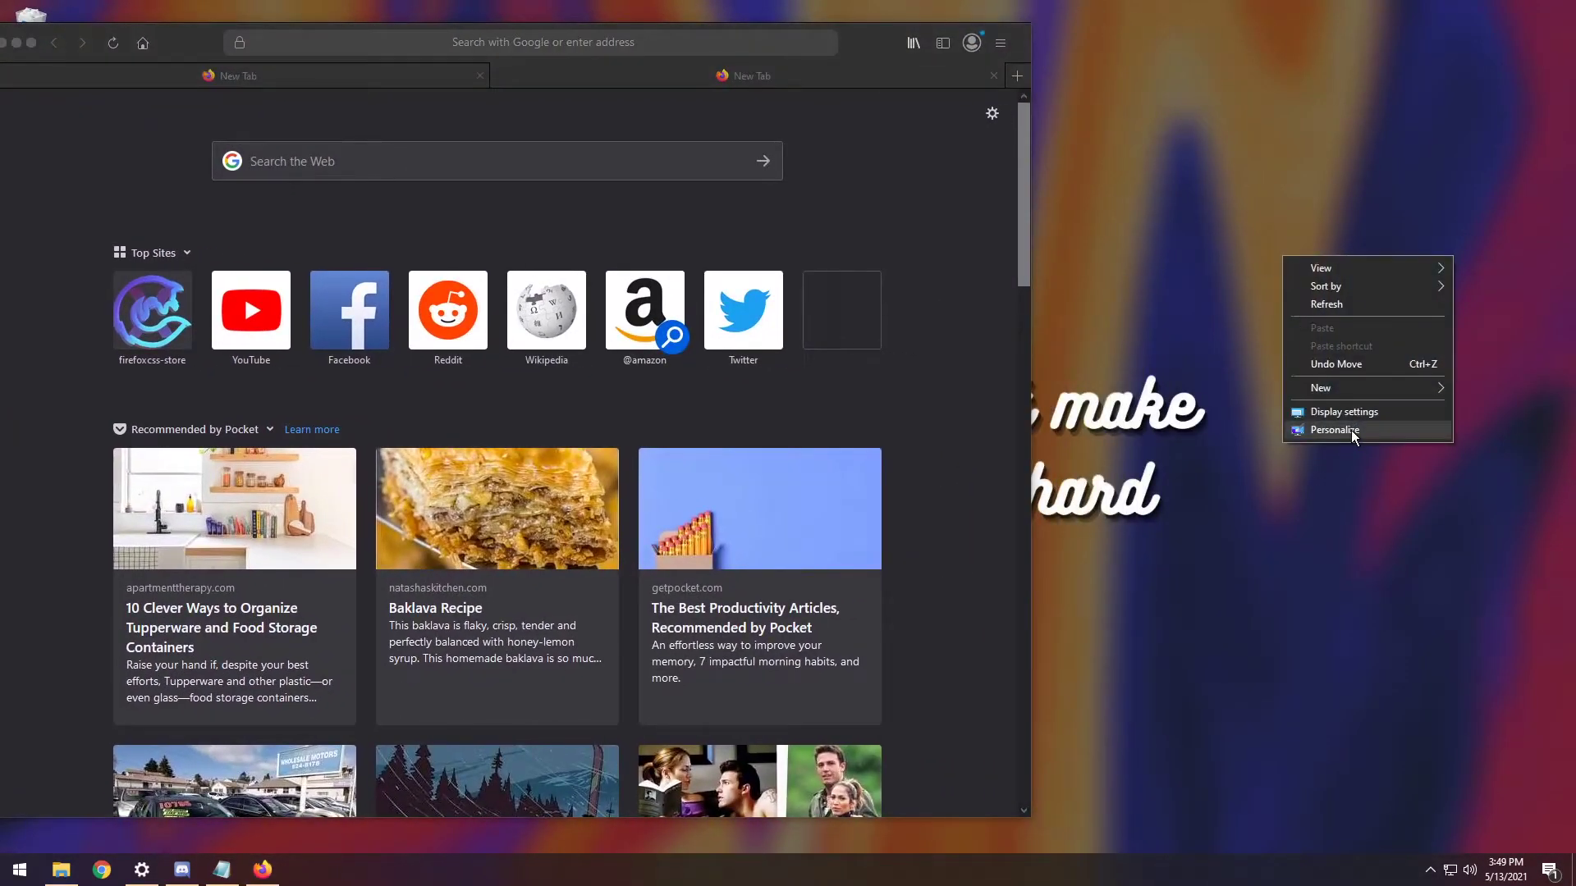
click(1351, 431)
double_click(564, 22)
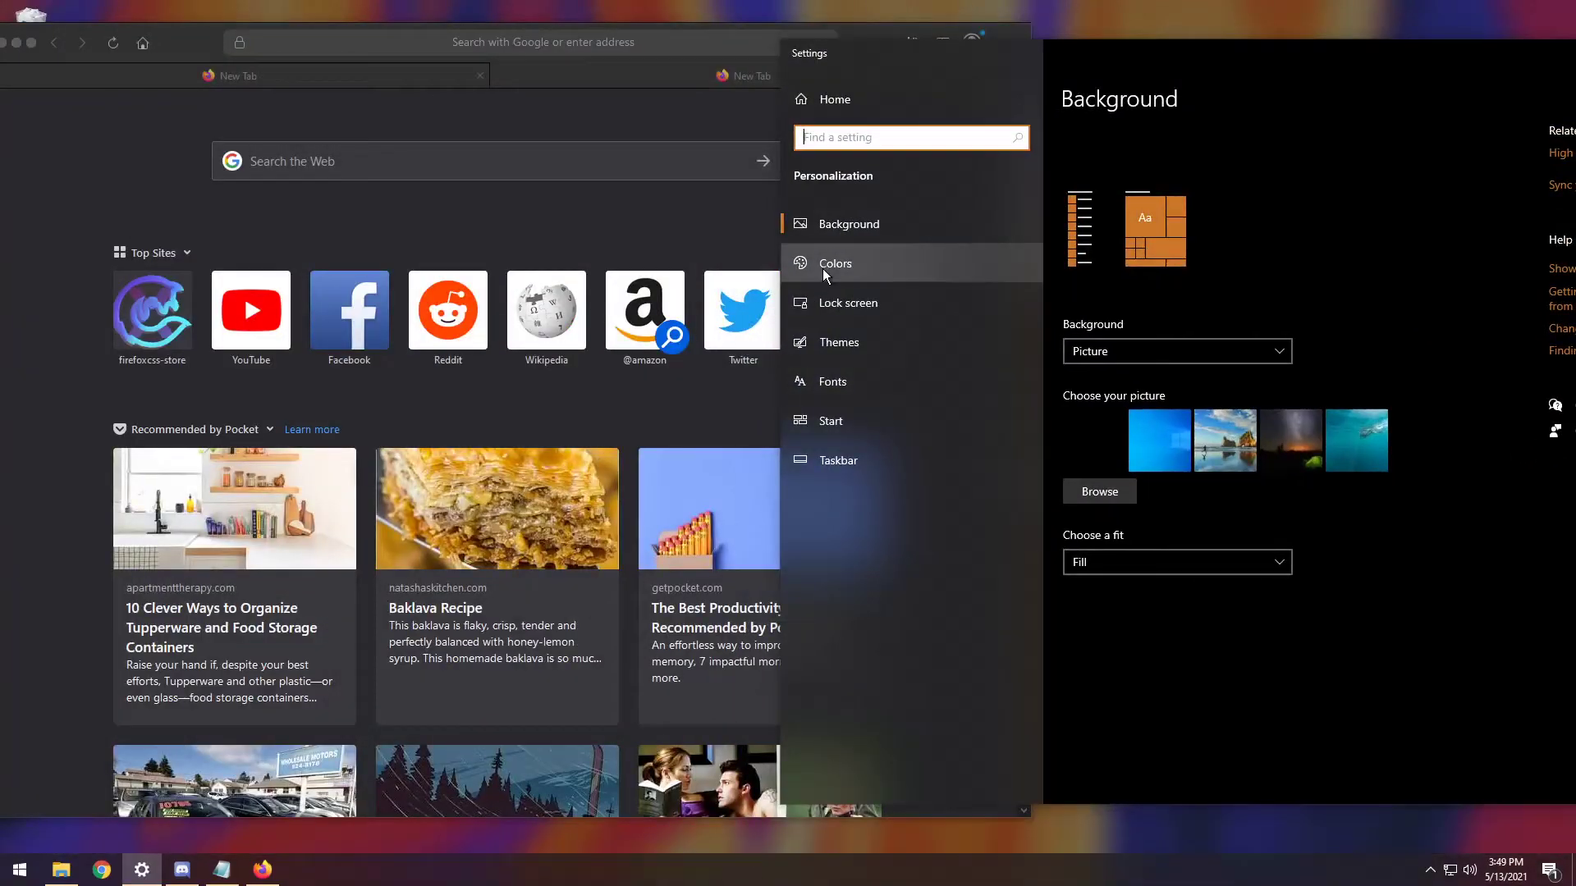
click(822, 269)
Try Light colour mode, then set Windows back to Dark
click(1141, 353)
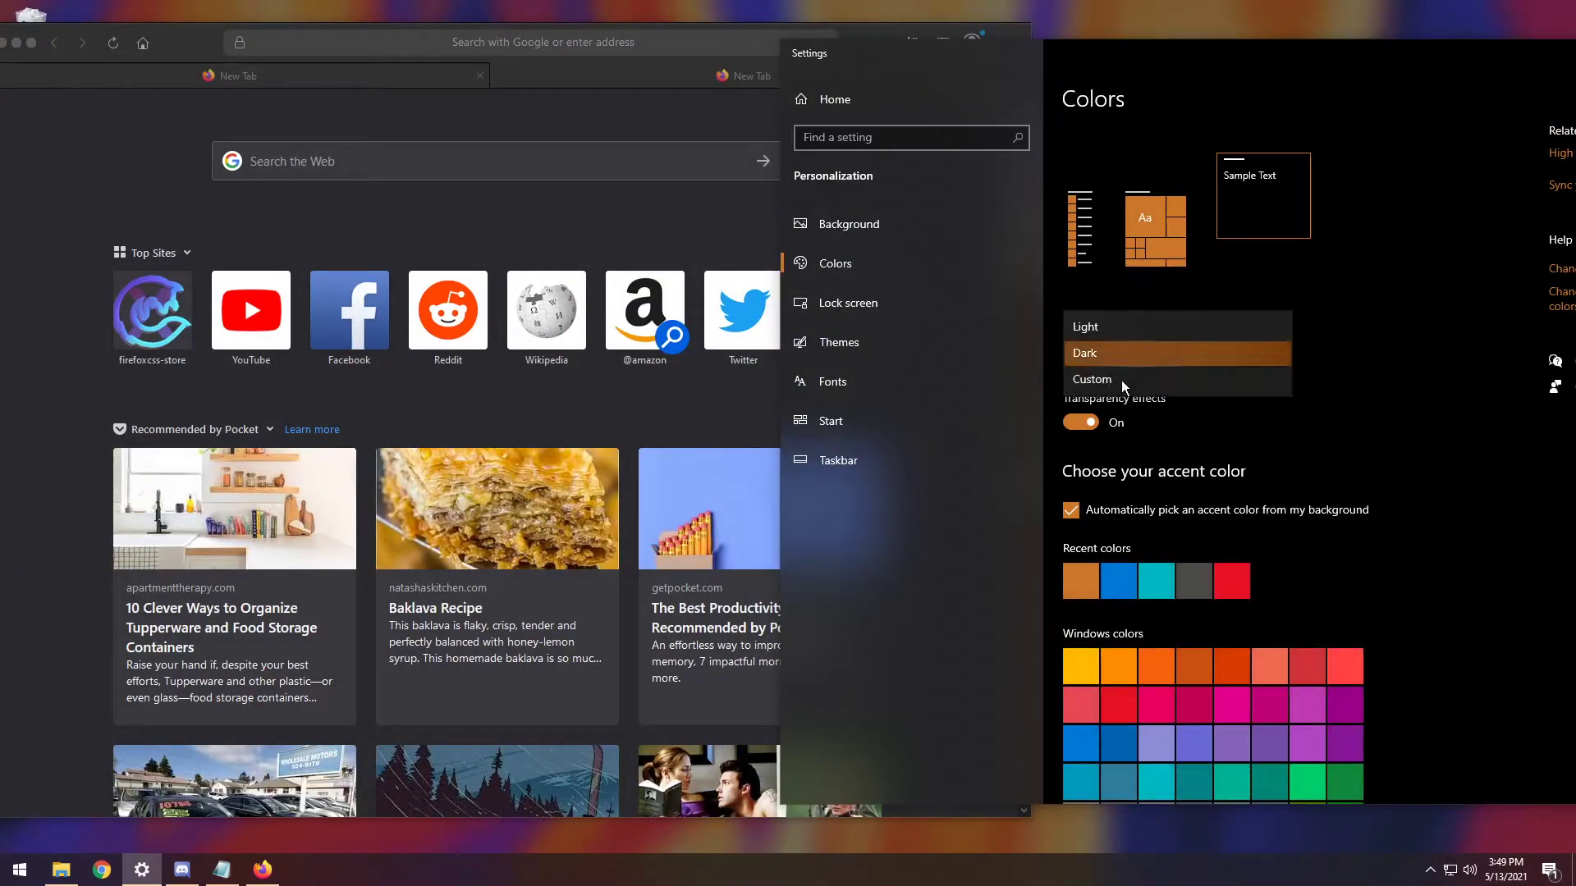
click(1097, 326)
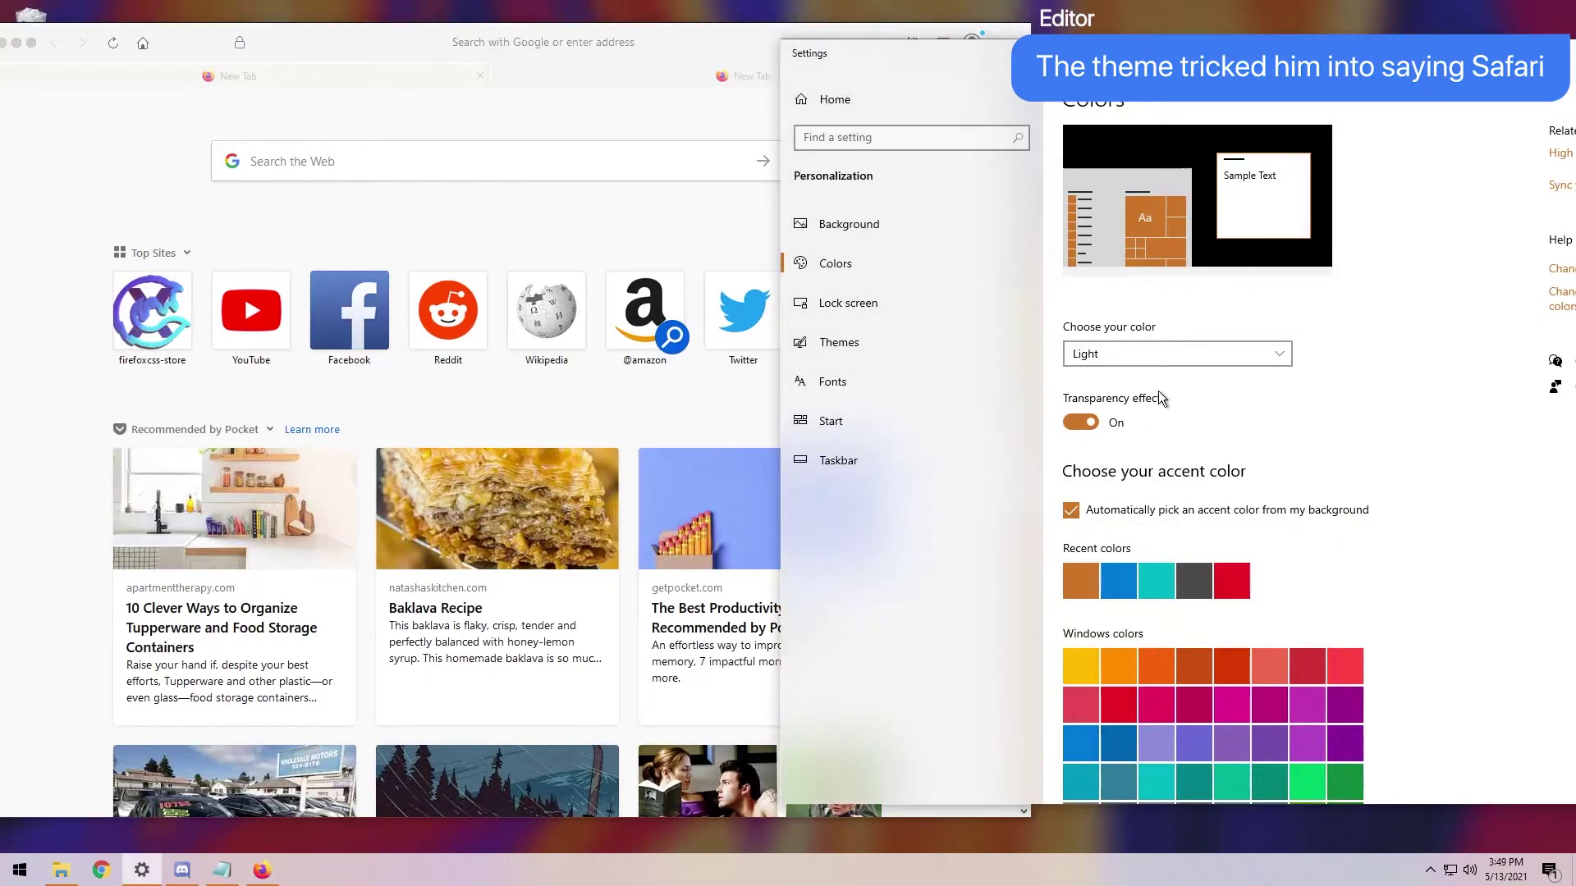
click(1137, 357)
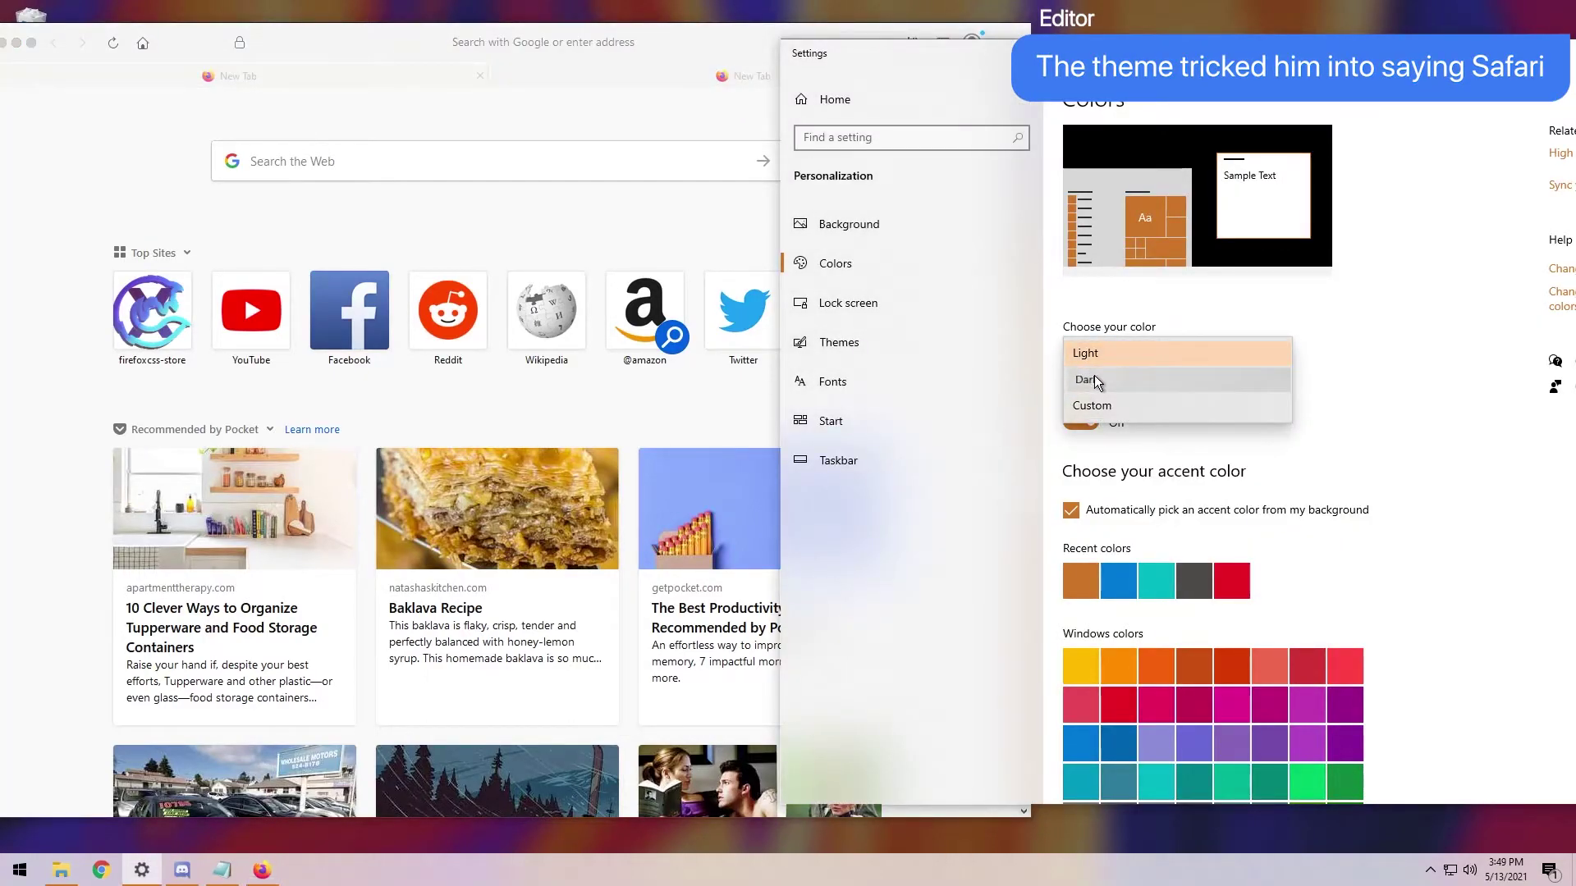
click(1084, 378)
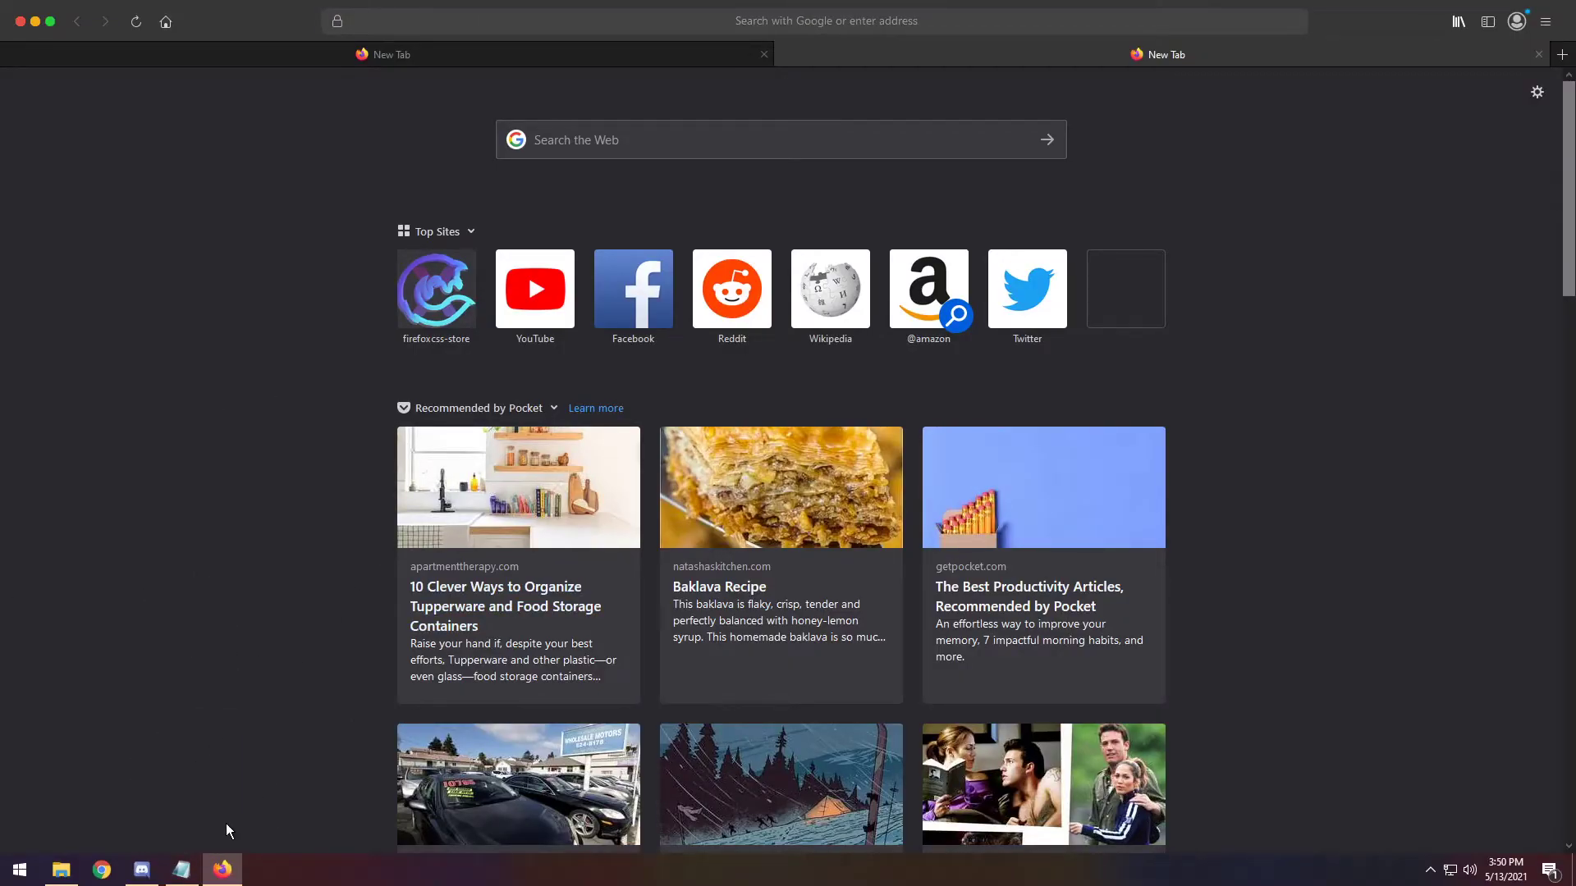
Open the profile's root folder from about:profiles and delete the chrome folder
click(707, 23)
text(about:)
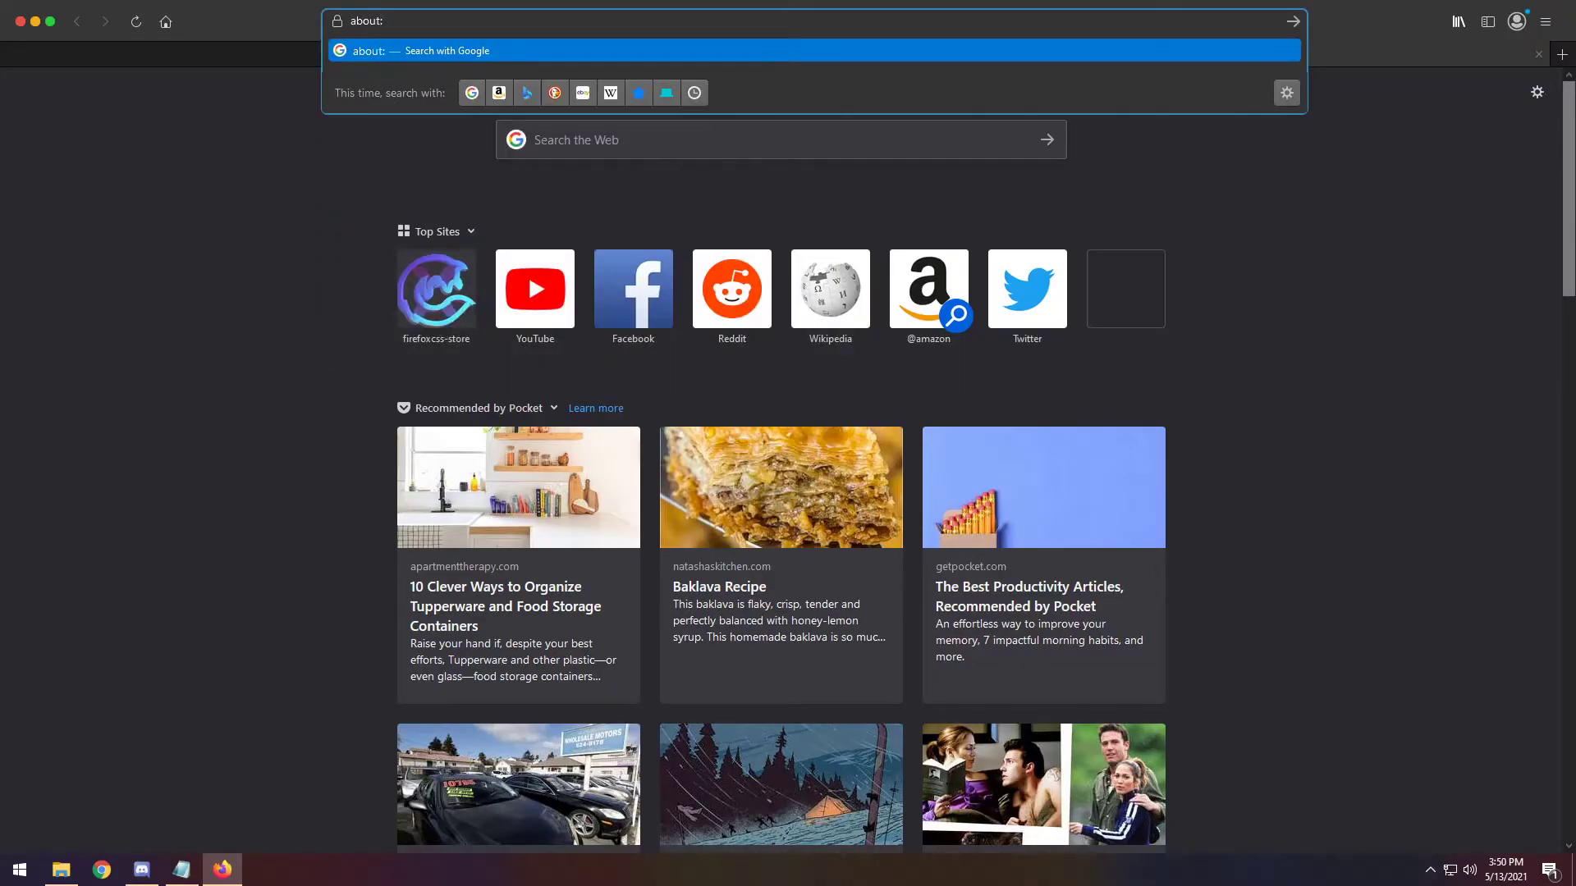
text(profgiiles)
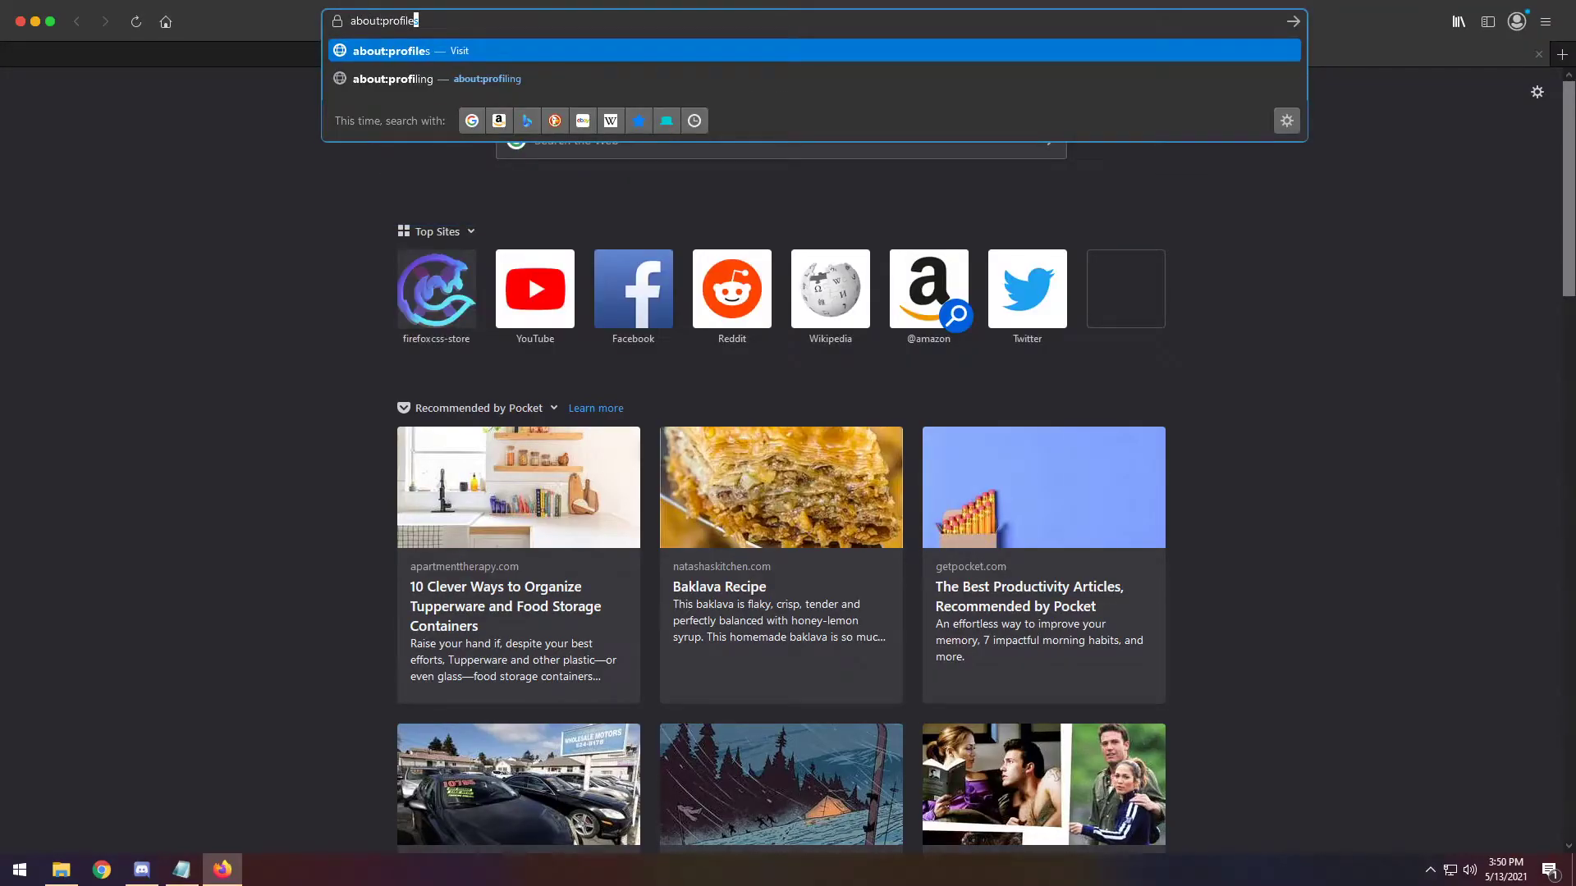
key(Return)
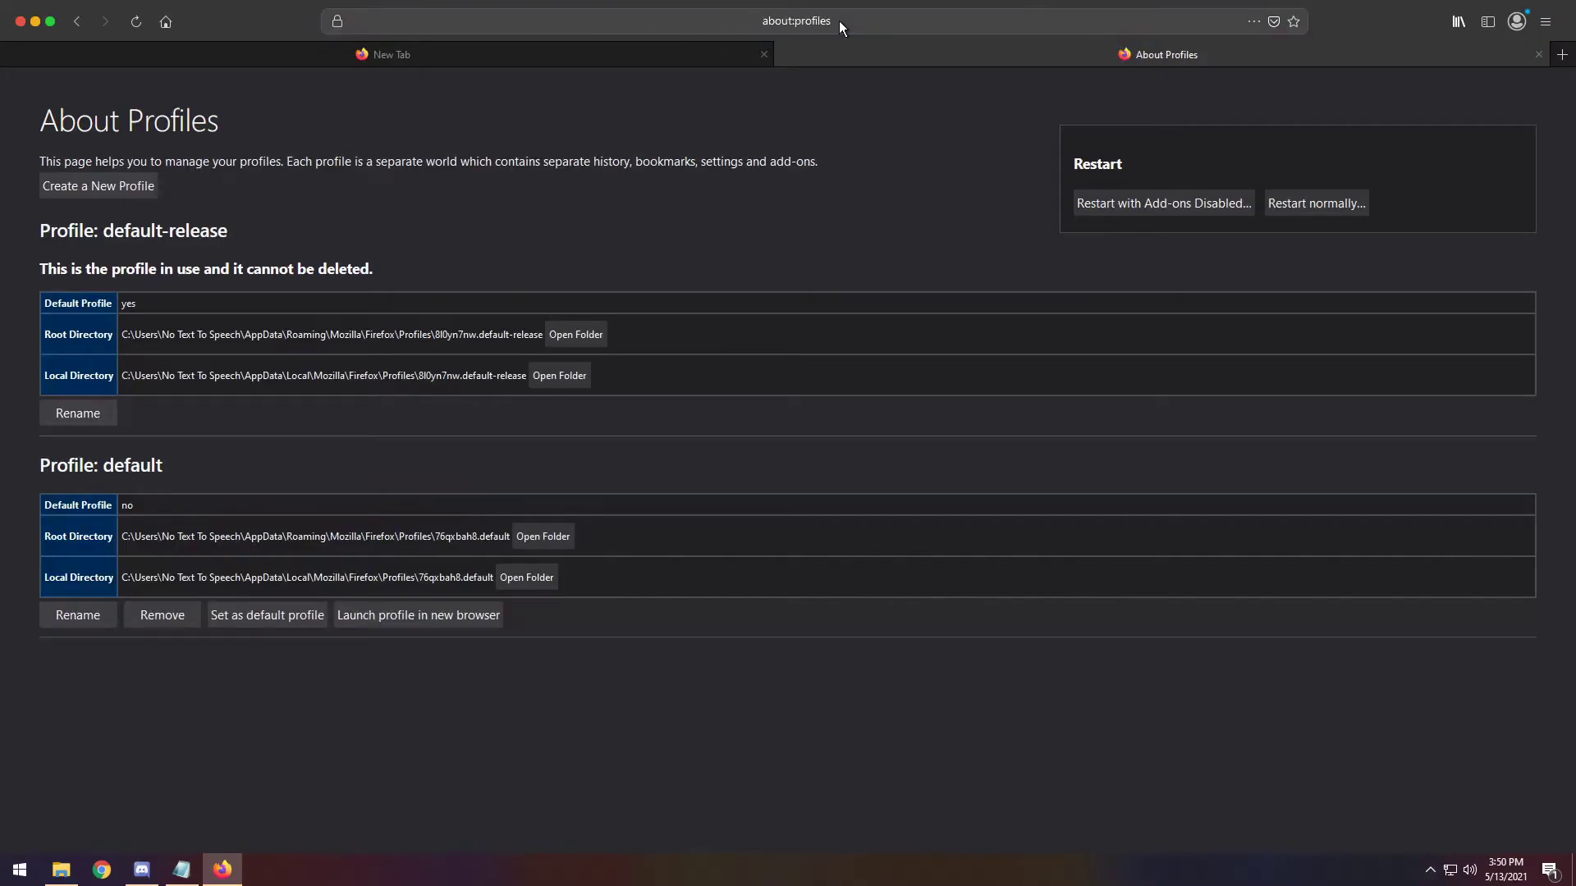
click(574, 332)
drag(591, 179, 563, 215)
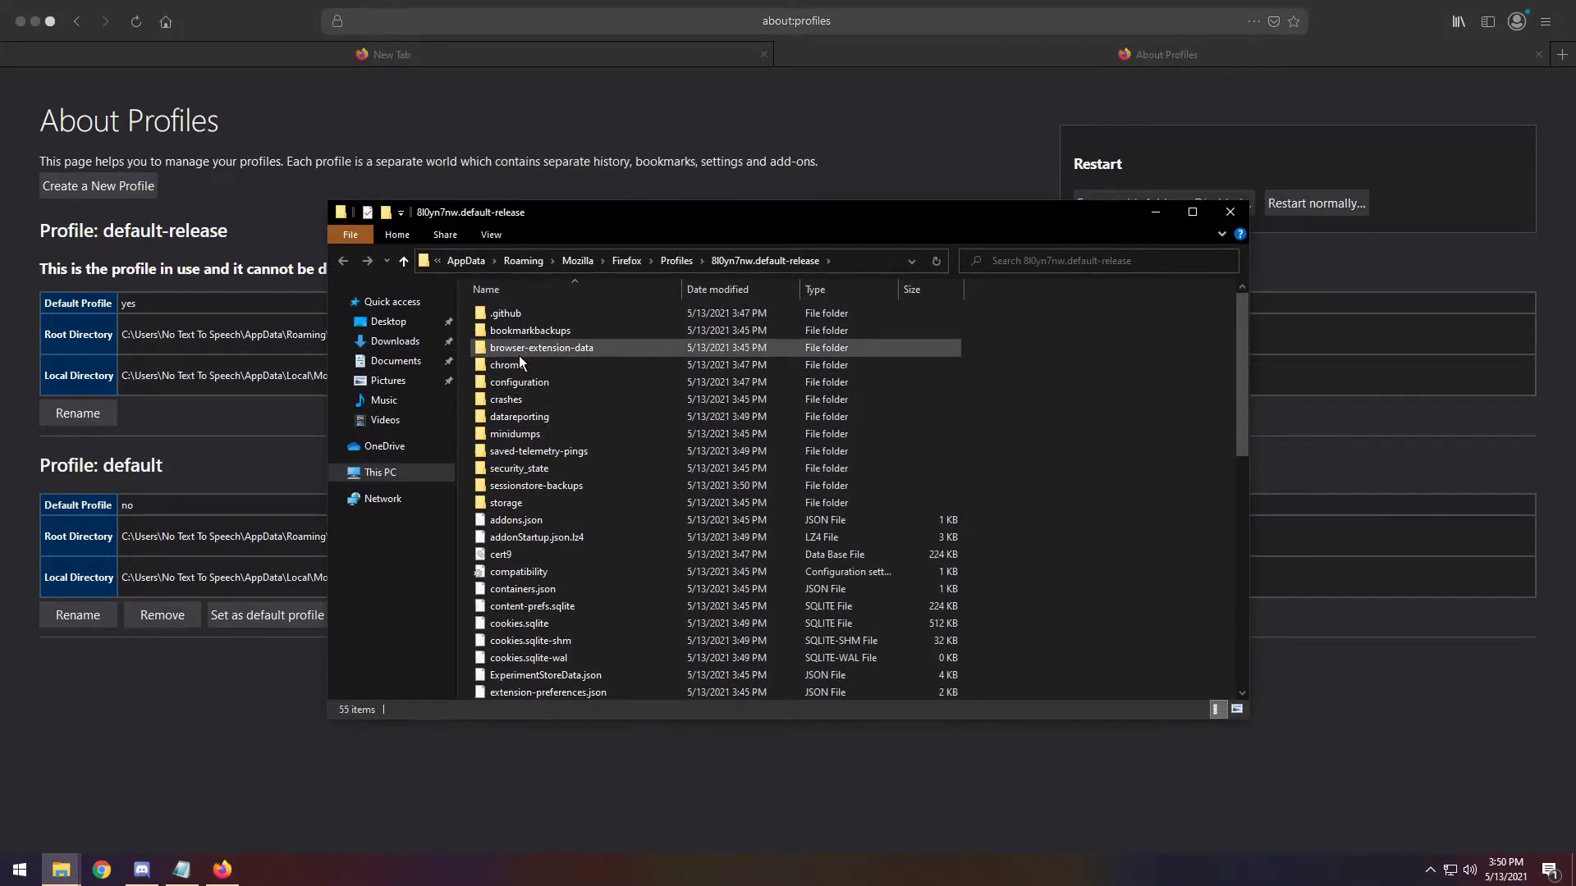
click(517, 366)
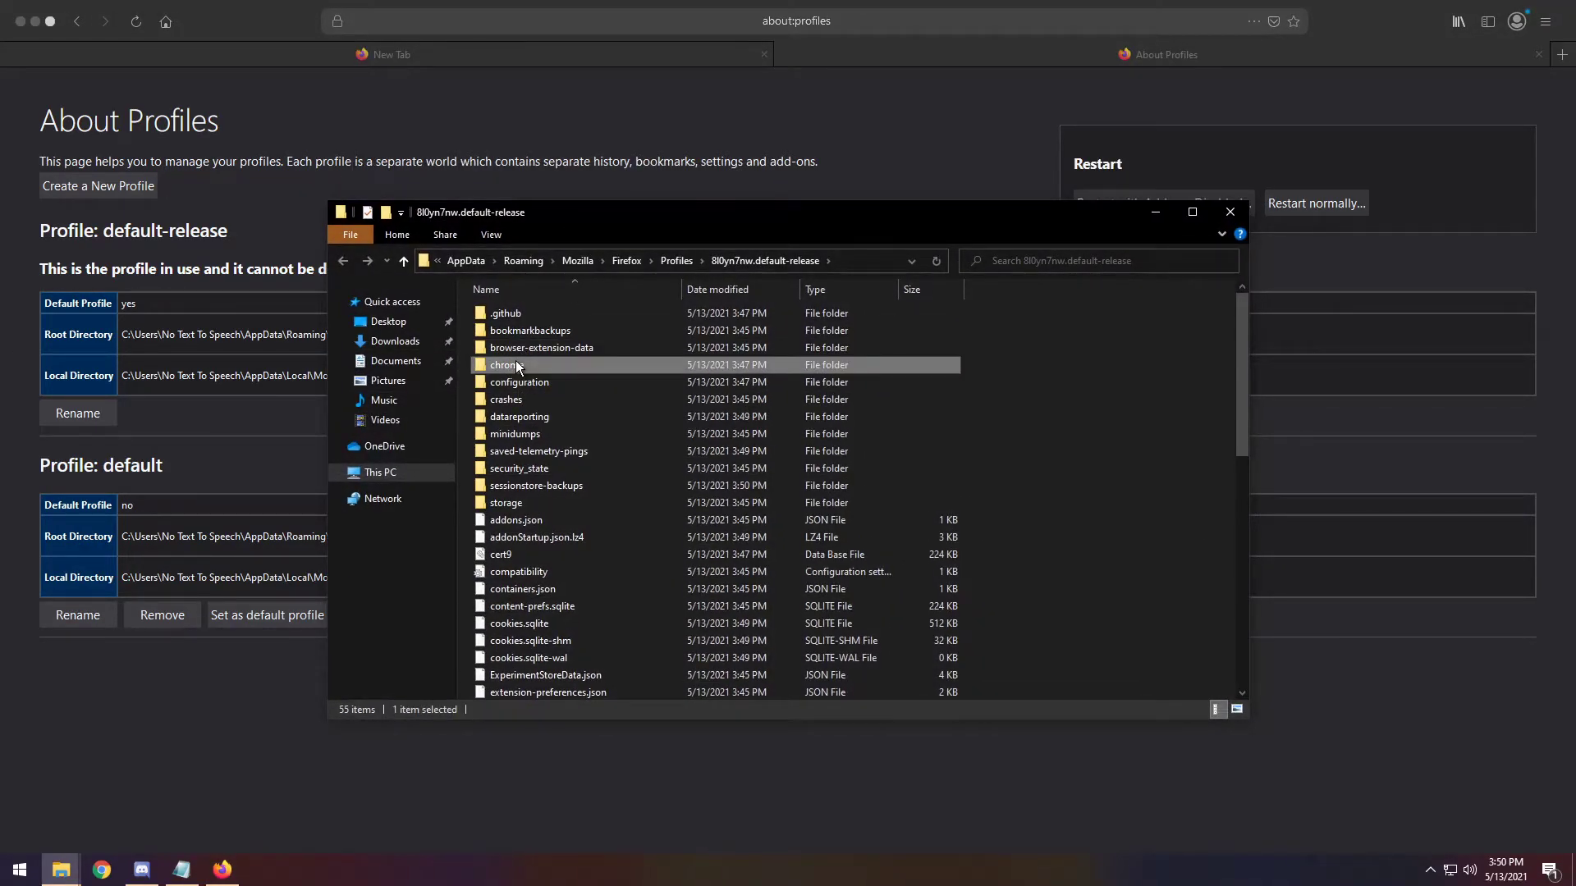
key(Delete)
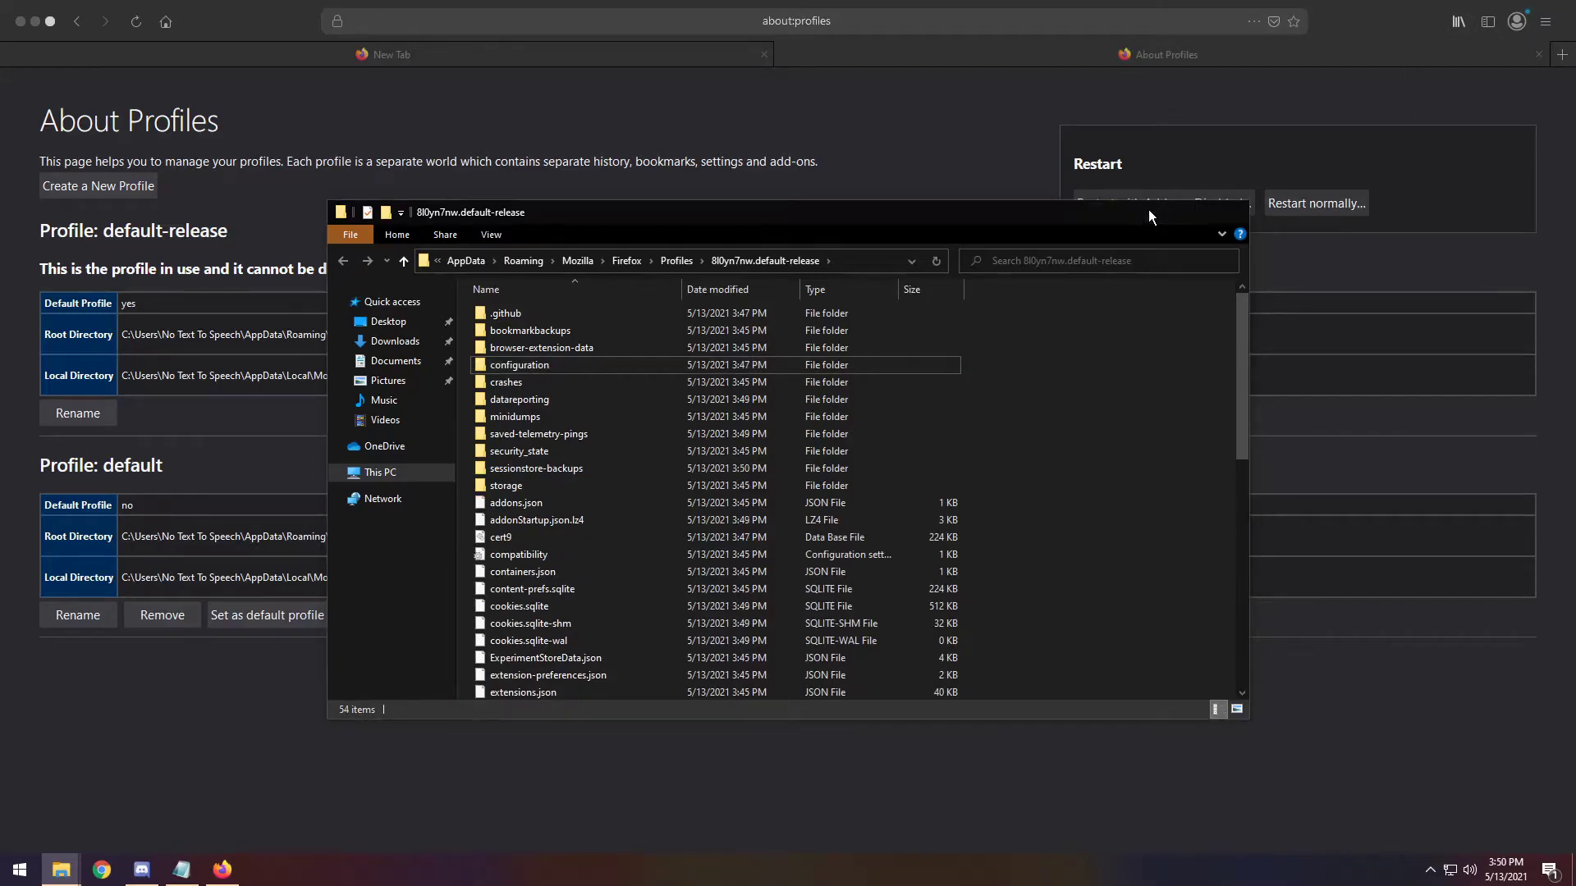
Quit Firefox from its main menu
click(1280, 155)
click(1545, 21)
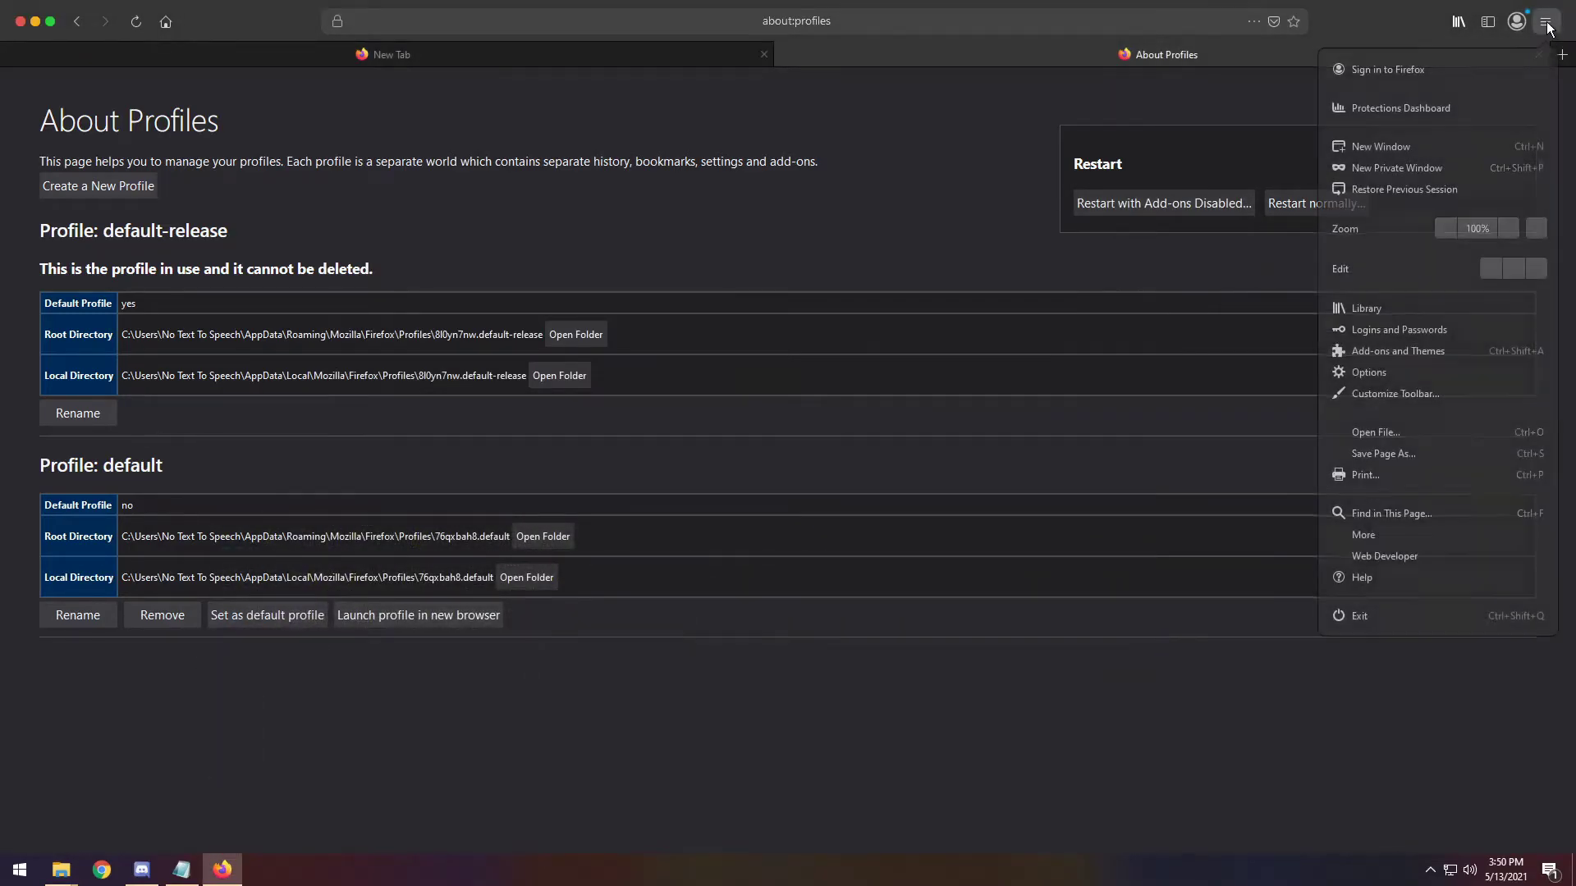
click(1360, 616)
Finish exiting Firefox, decline the default-browser prompt, and snap Firefox to the left half
click(733, 462)
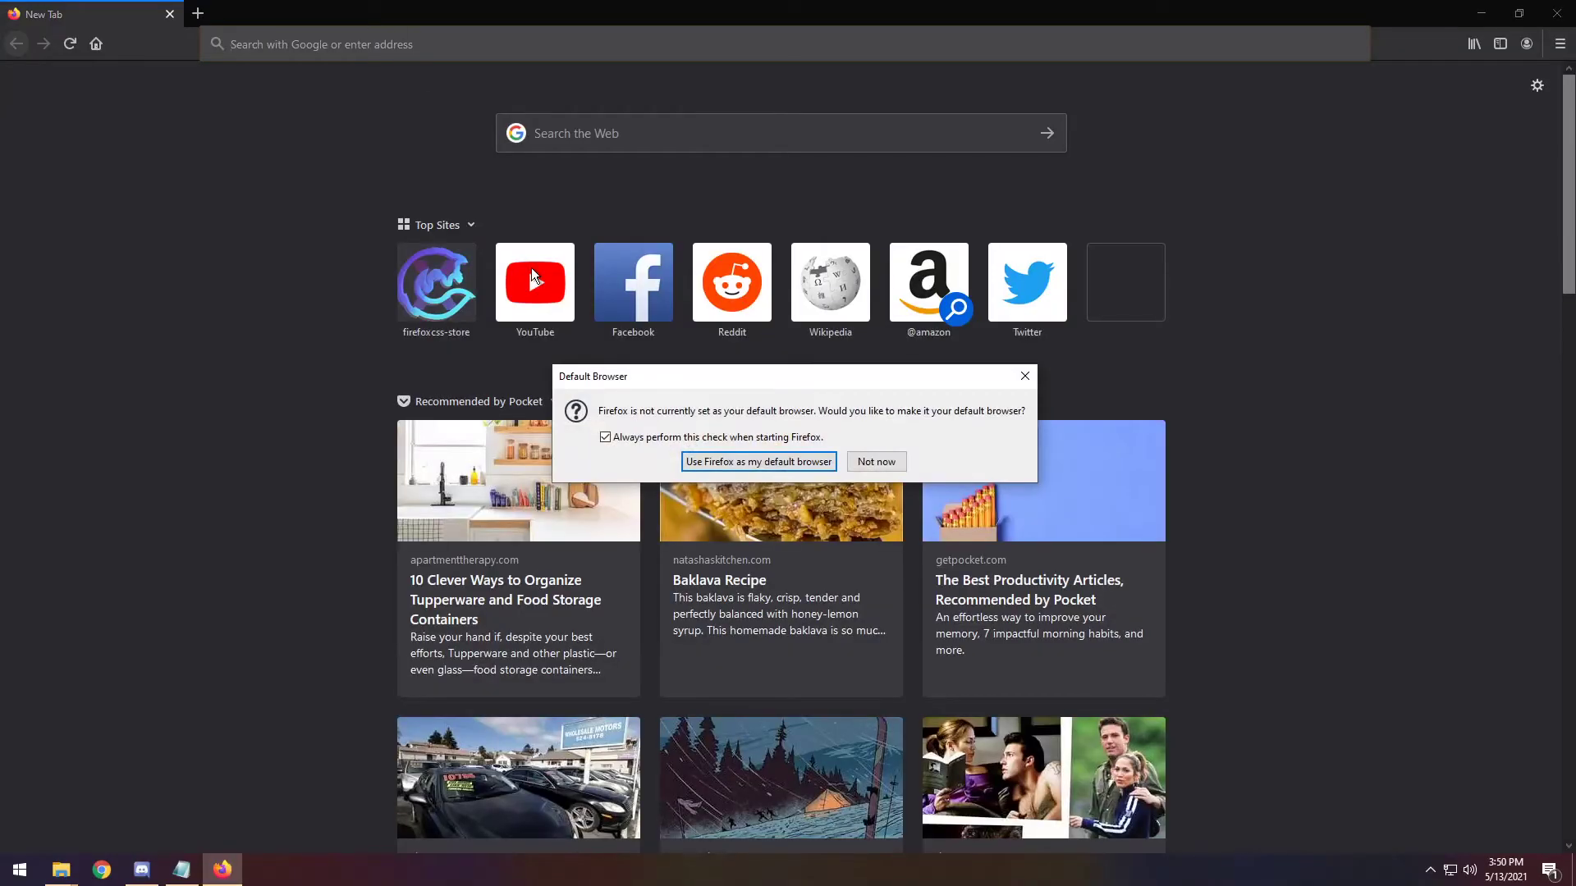
click(878, 462)
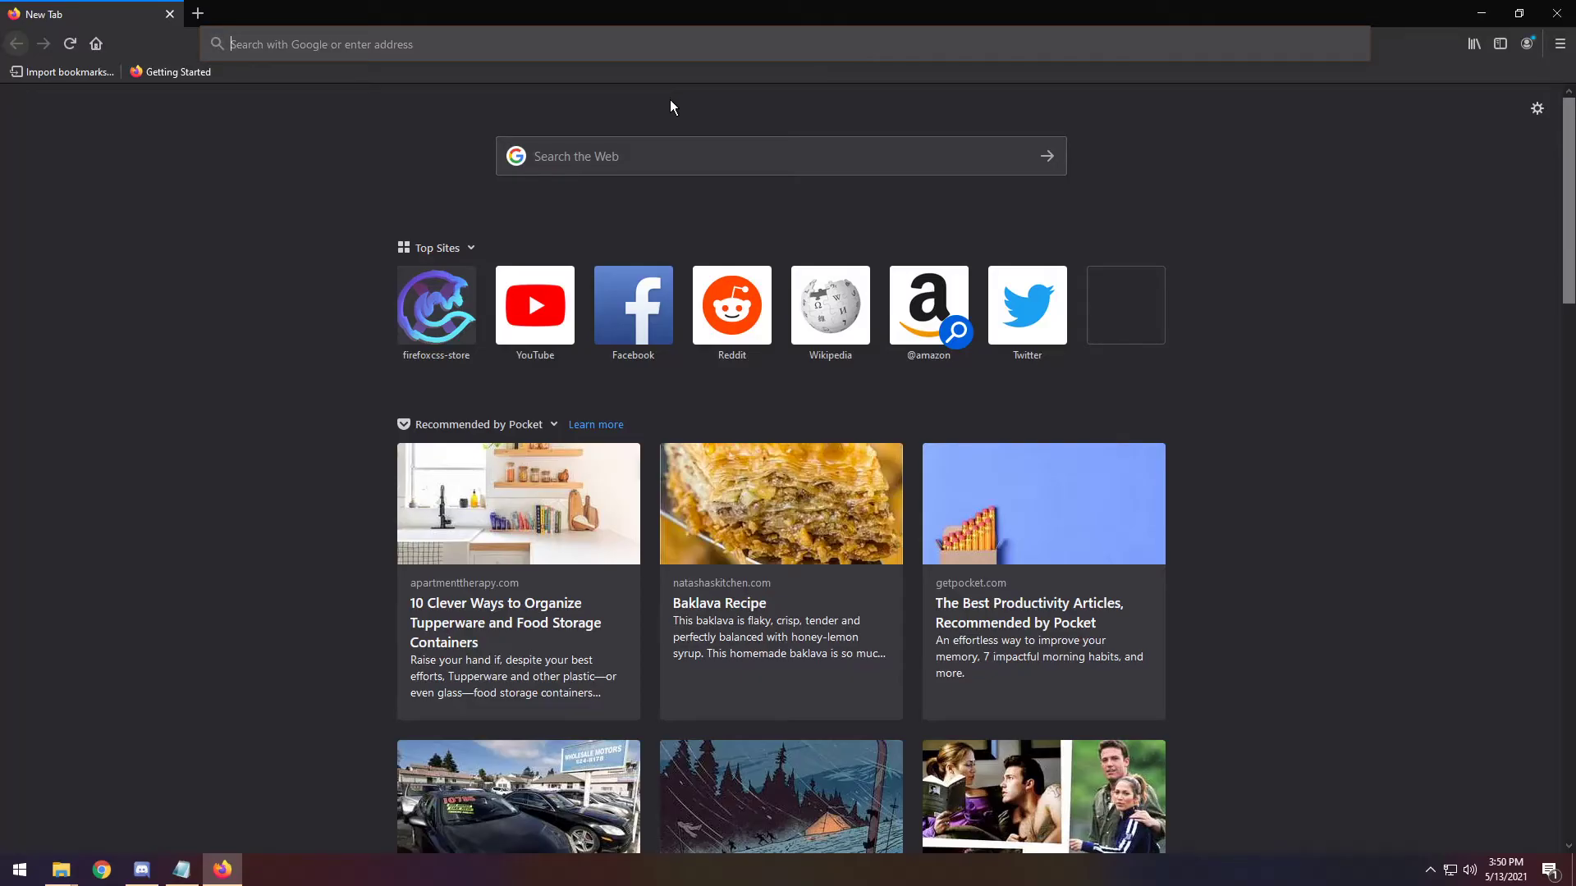
drag(808, 9, 3, 213)
Snap the Commands notes to the right and open about:config past the warning
click(1409, 315)
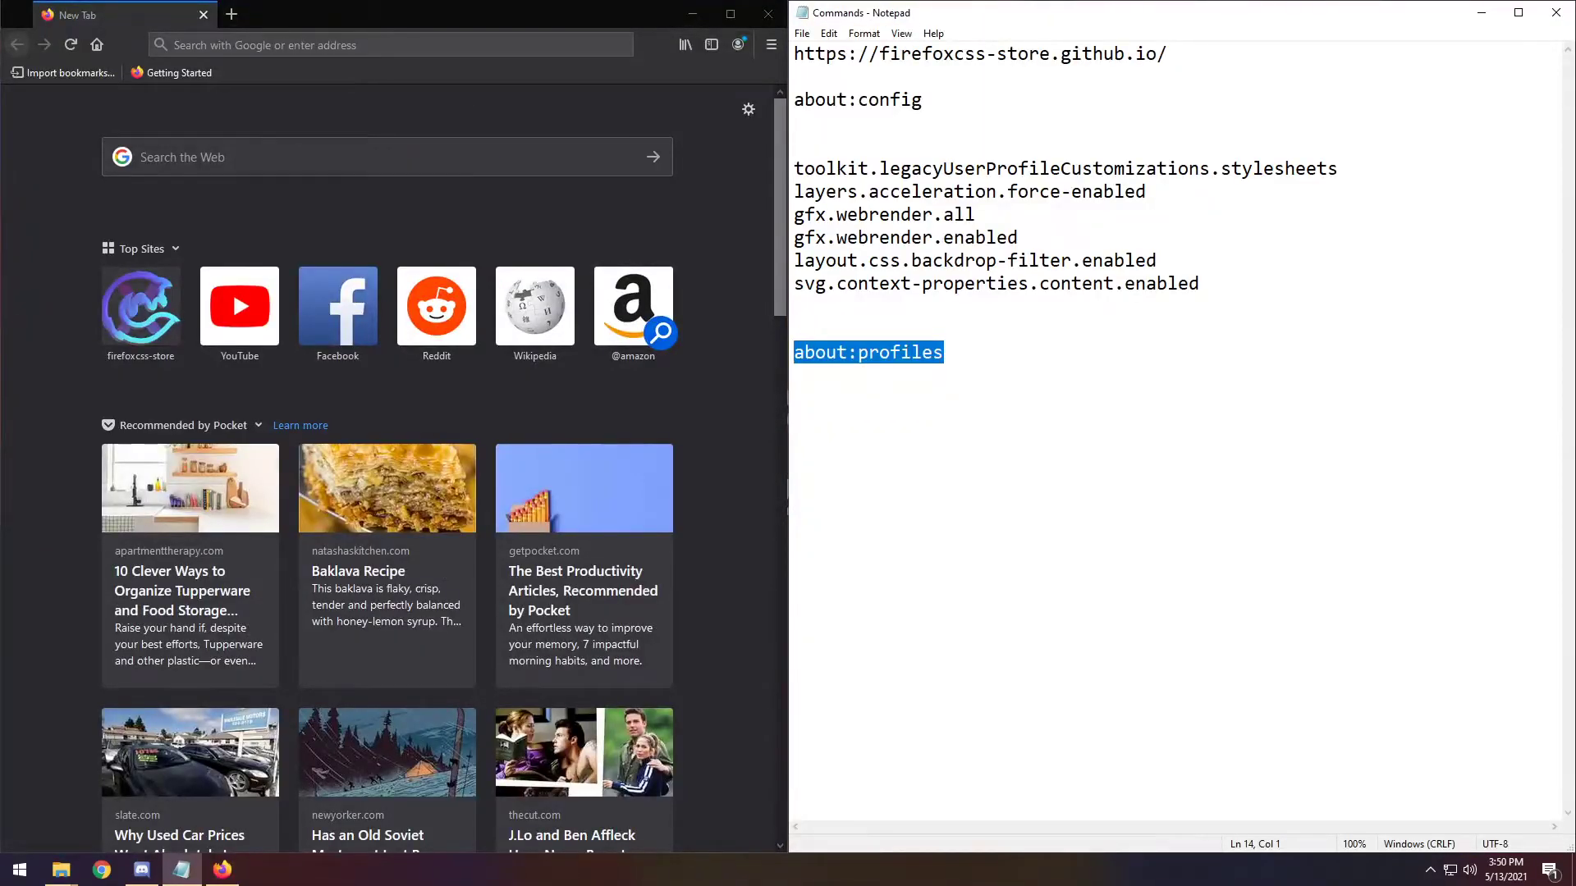
drag(924, 99, 794, 99)
key(ctrl+c)
click(259, 45)
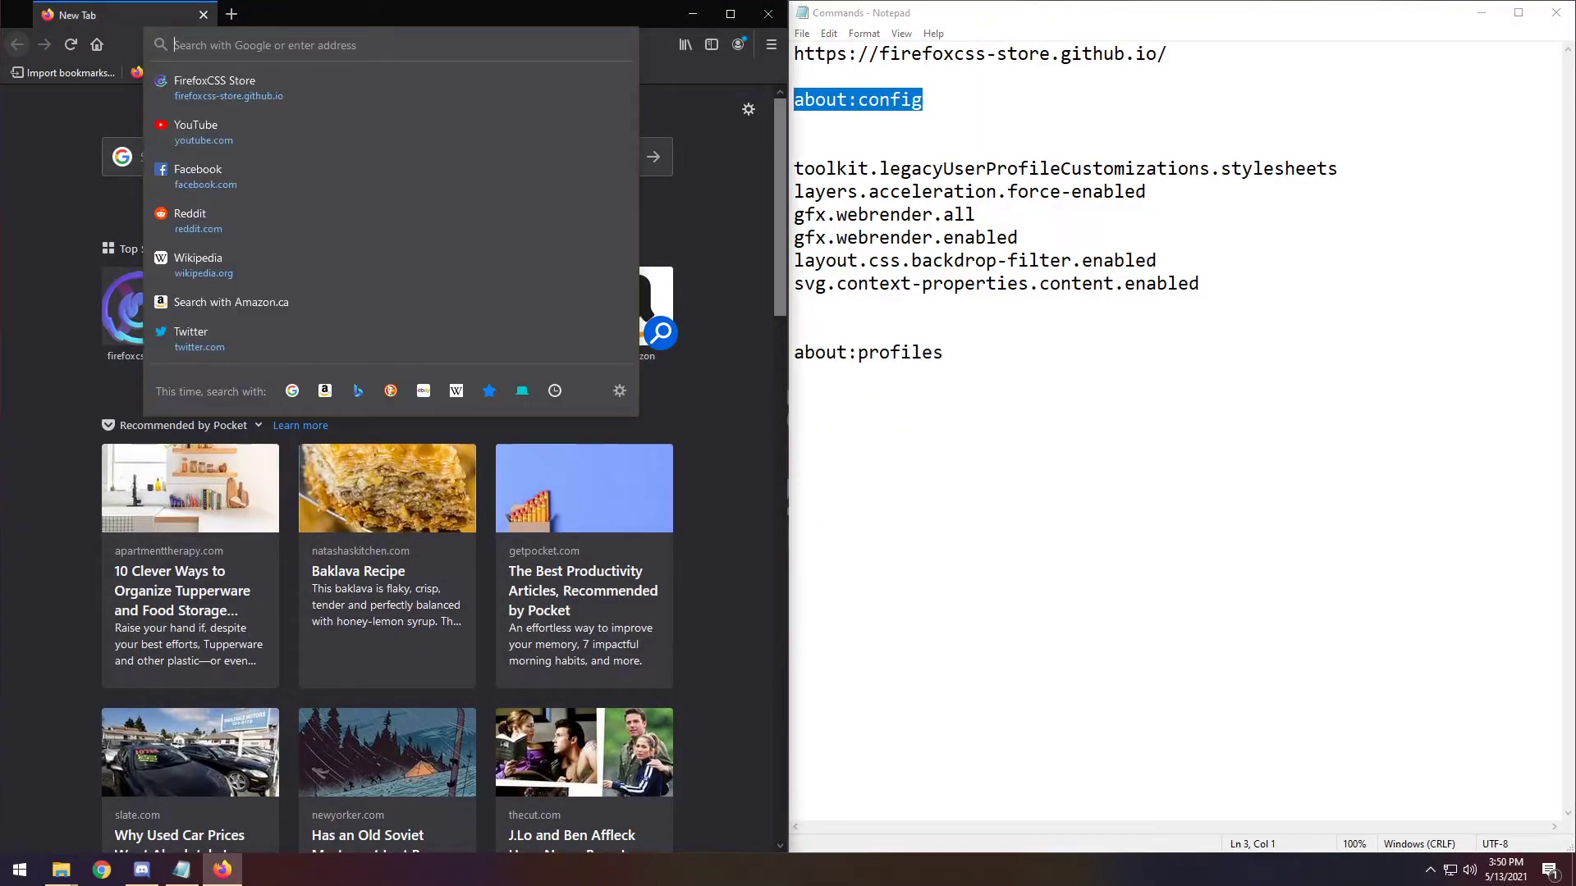
key(ctrl+v)
key(Return)
click(184, 534)
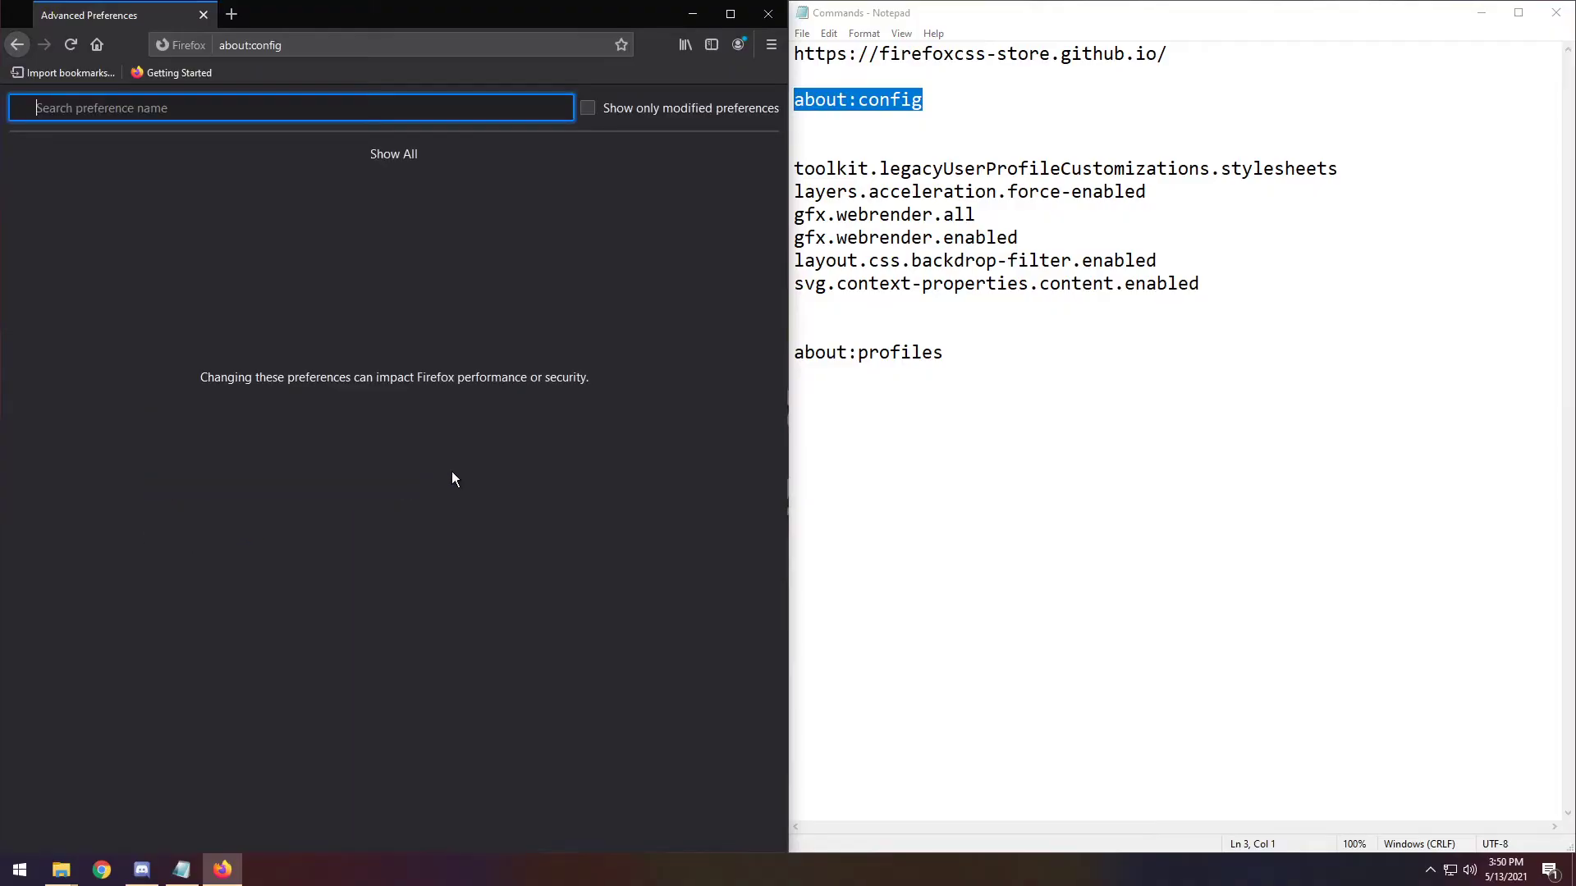
Reset toolkit.legacyUserProfileCustomizations.stylesheets to its default false
drag(1339, 168, 793, 169)
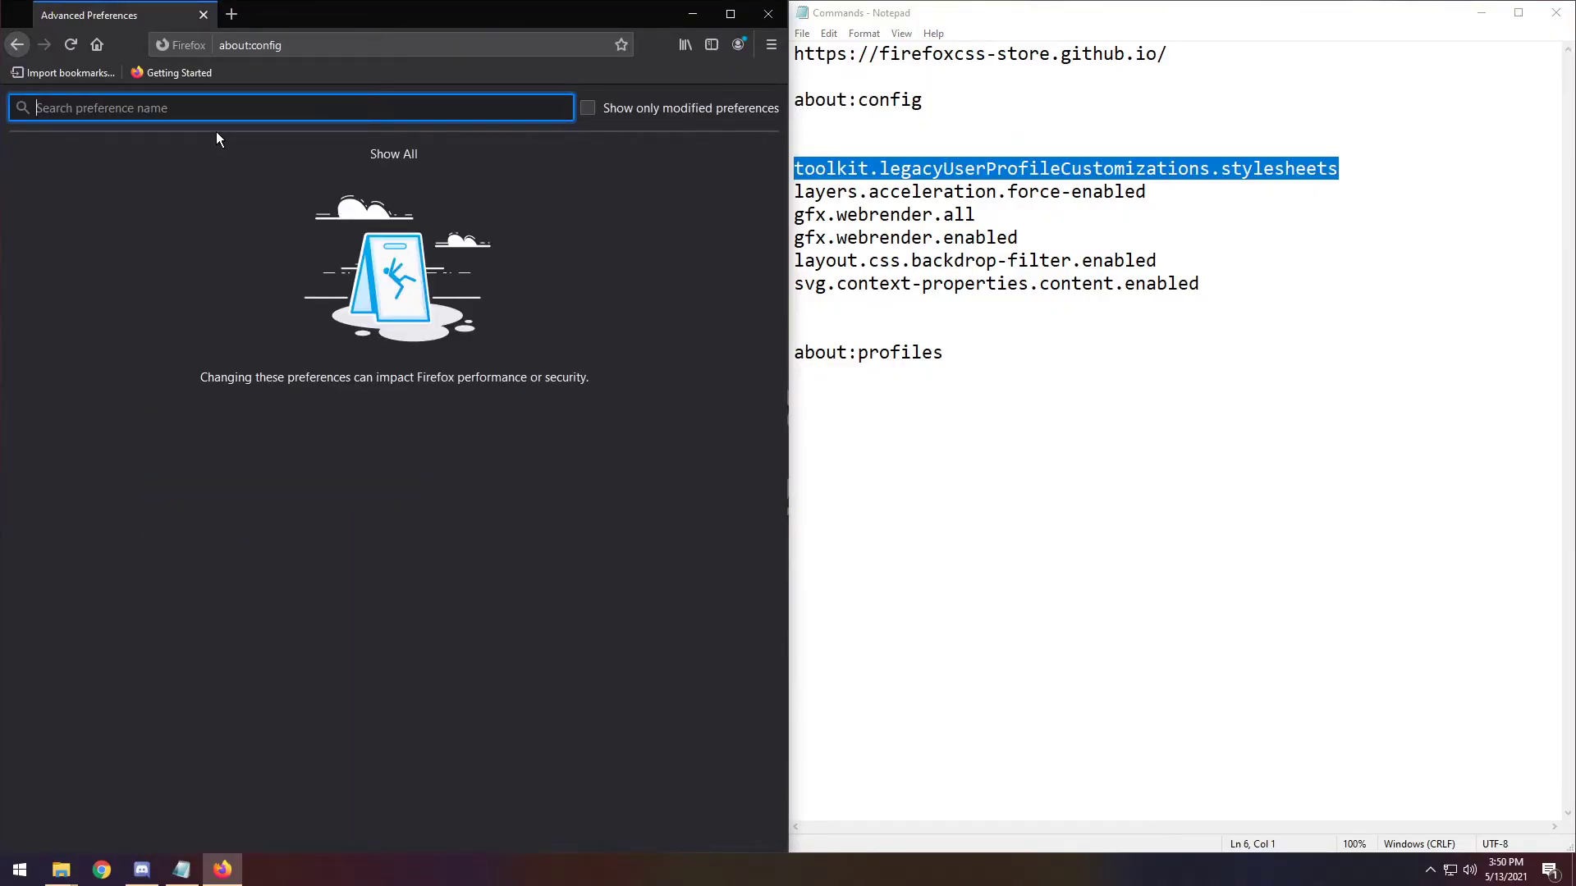
text(toolkit.legacyUserProfileCustomizations.stylesheets)
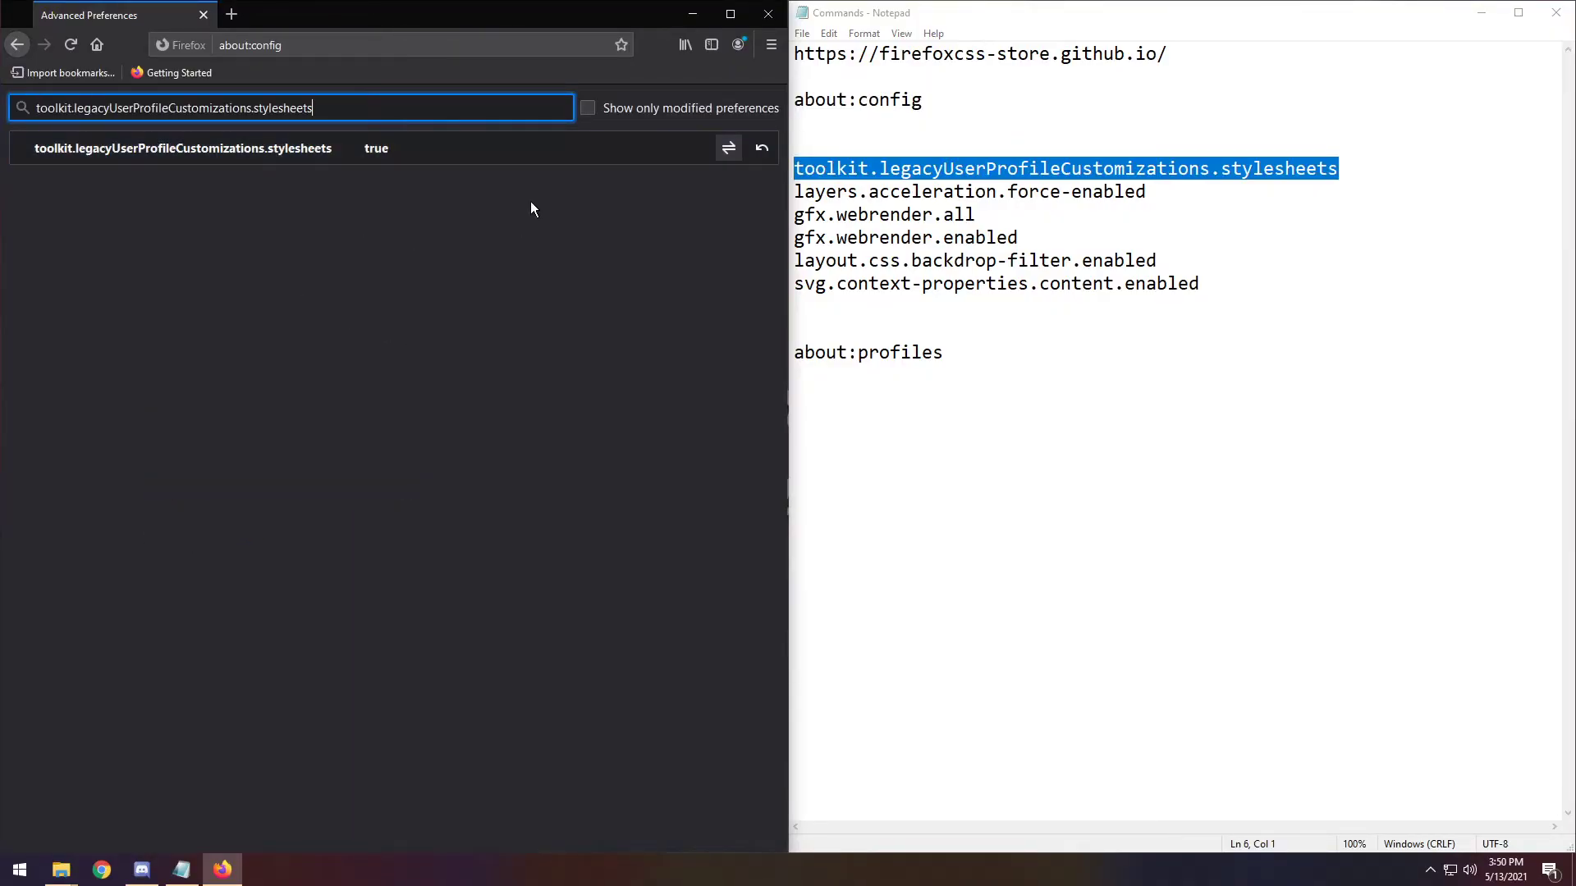
click(762, 149)
Reset layers.acceleration.force-enabled to its default and close Firefox
drag(1190, 168, 996, 168)
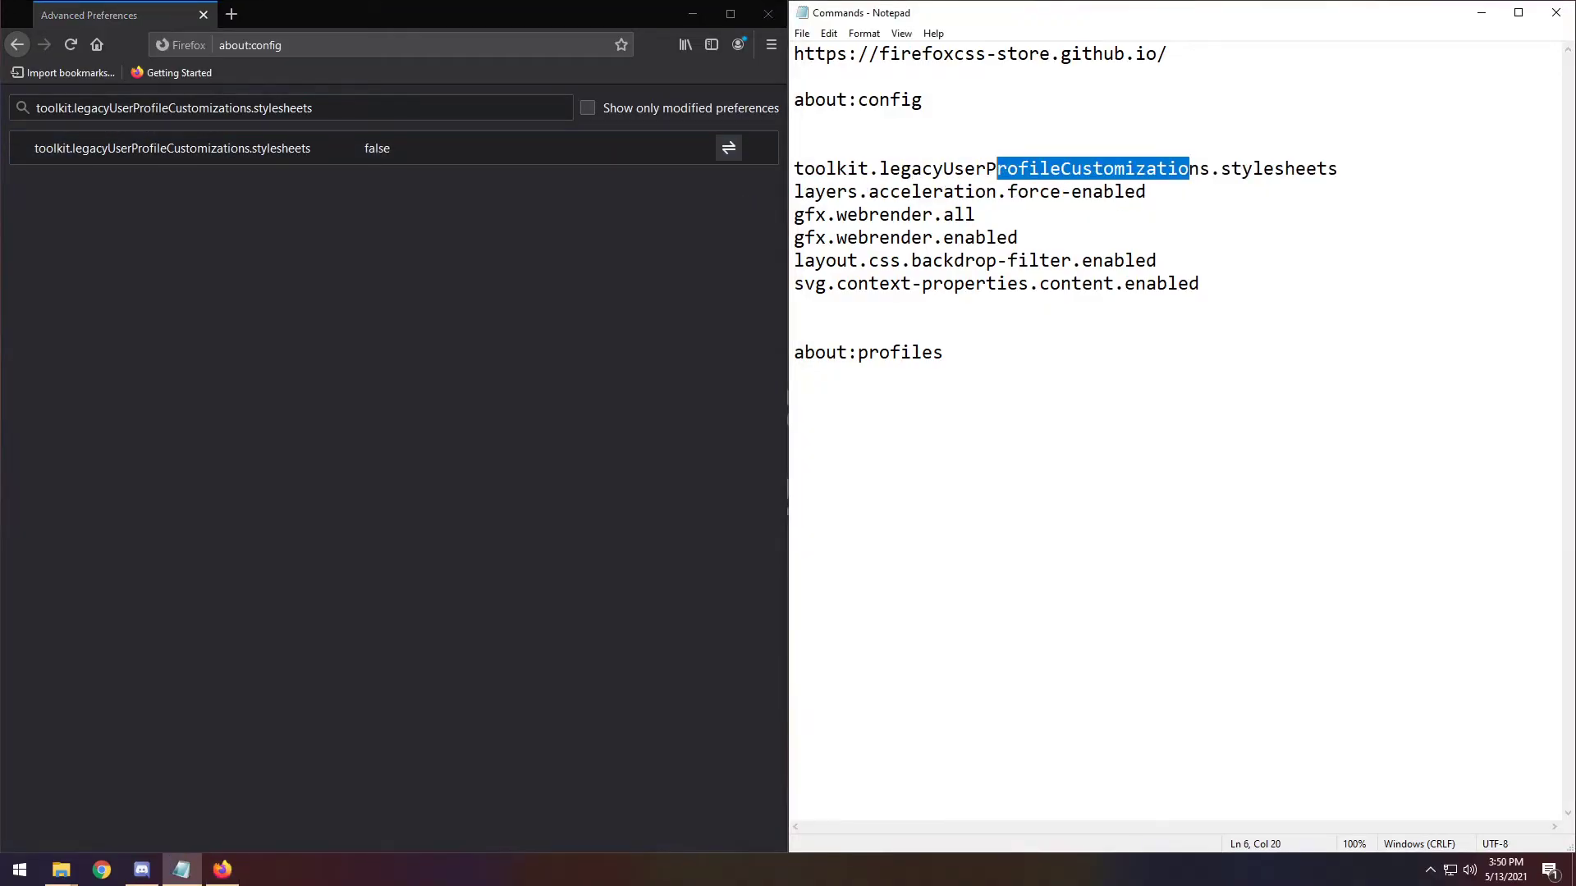
drag(793, 192, 794, 215)
click(975, 215)
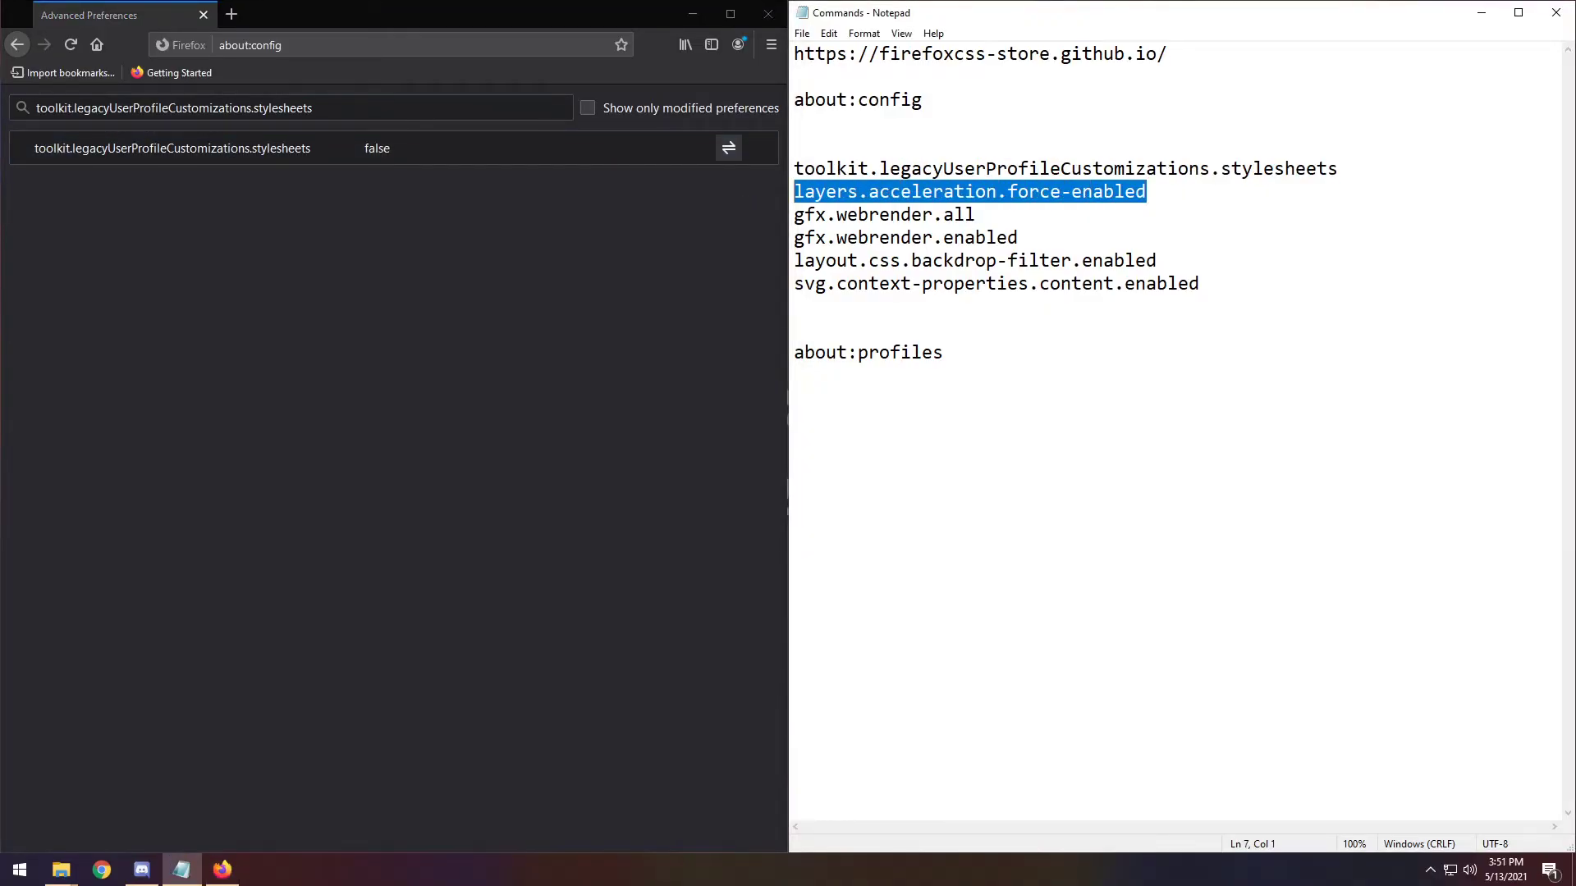
double_click(282, 107)
text(layers.acceleration.force-enabled)
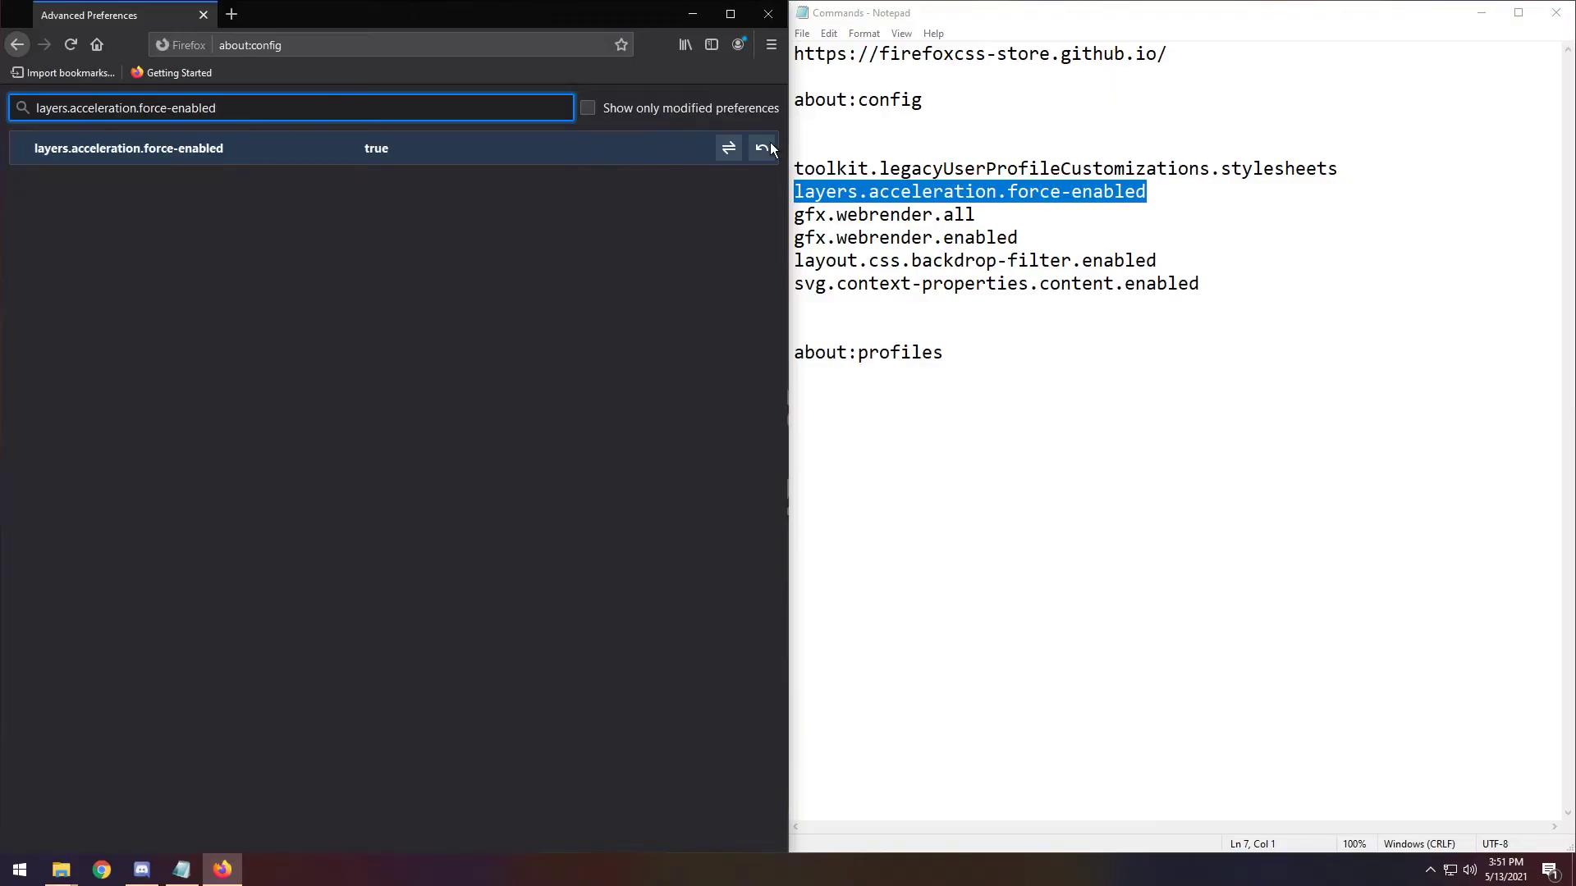
click(728, 148)
click(768, 14)
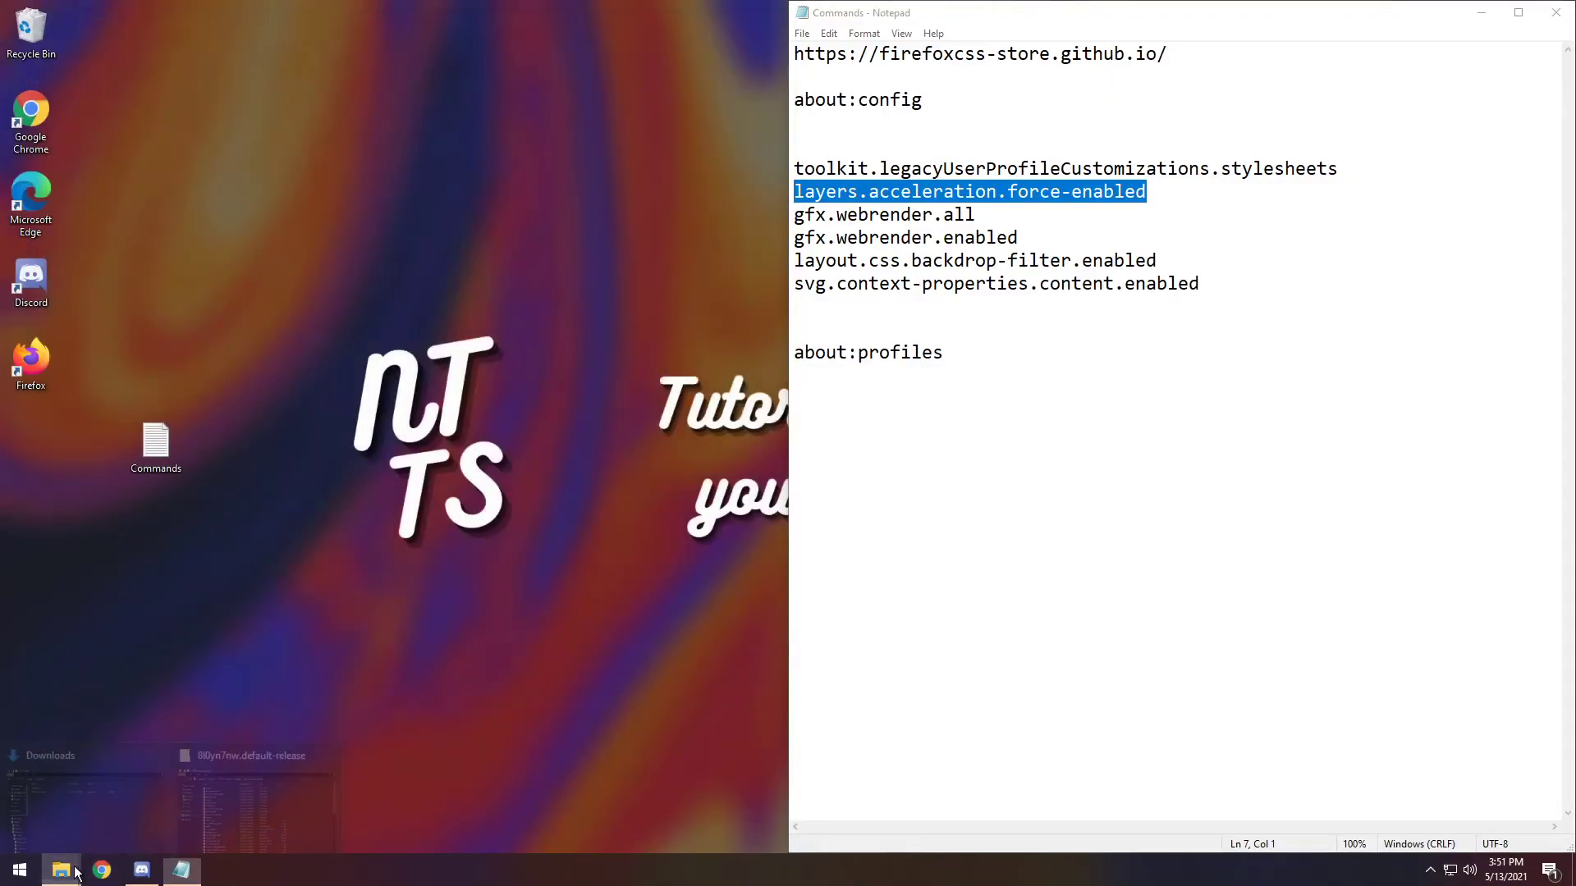
Restore the default-release profile folder window, now without a chrome folder, next to the Commands notepad
mouse_move(60, 870)
click(237, 811)
drag(556, 235, 519, 201)
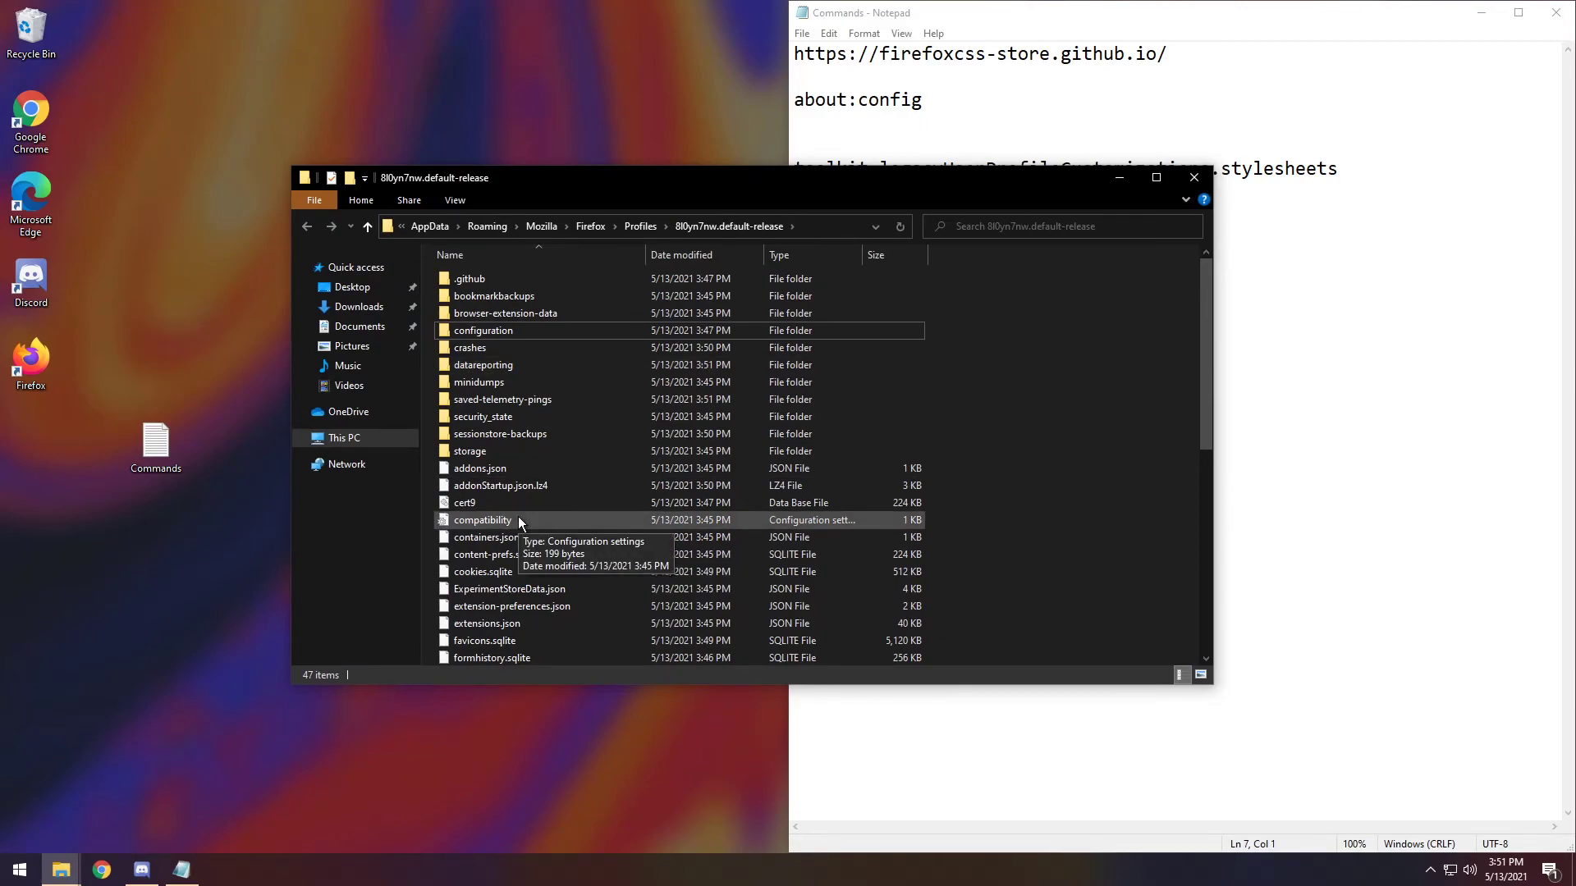
click(1014, 25)
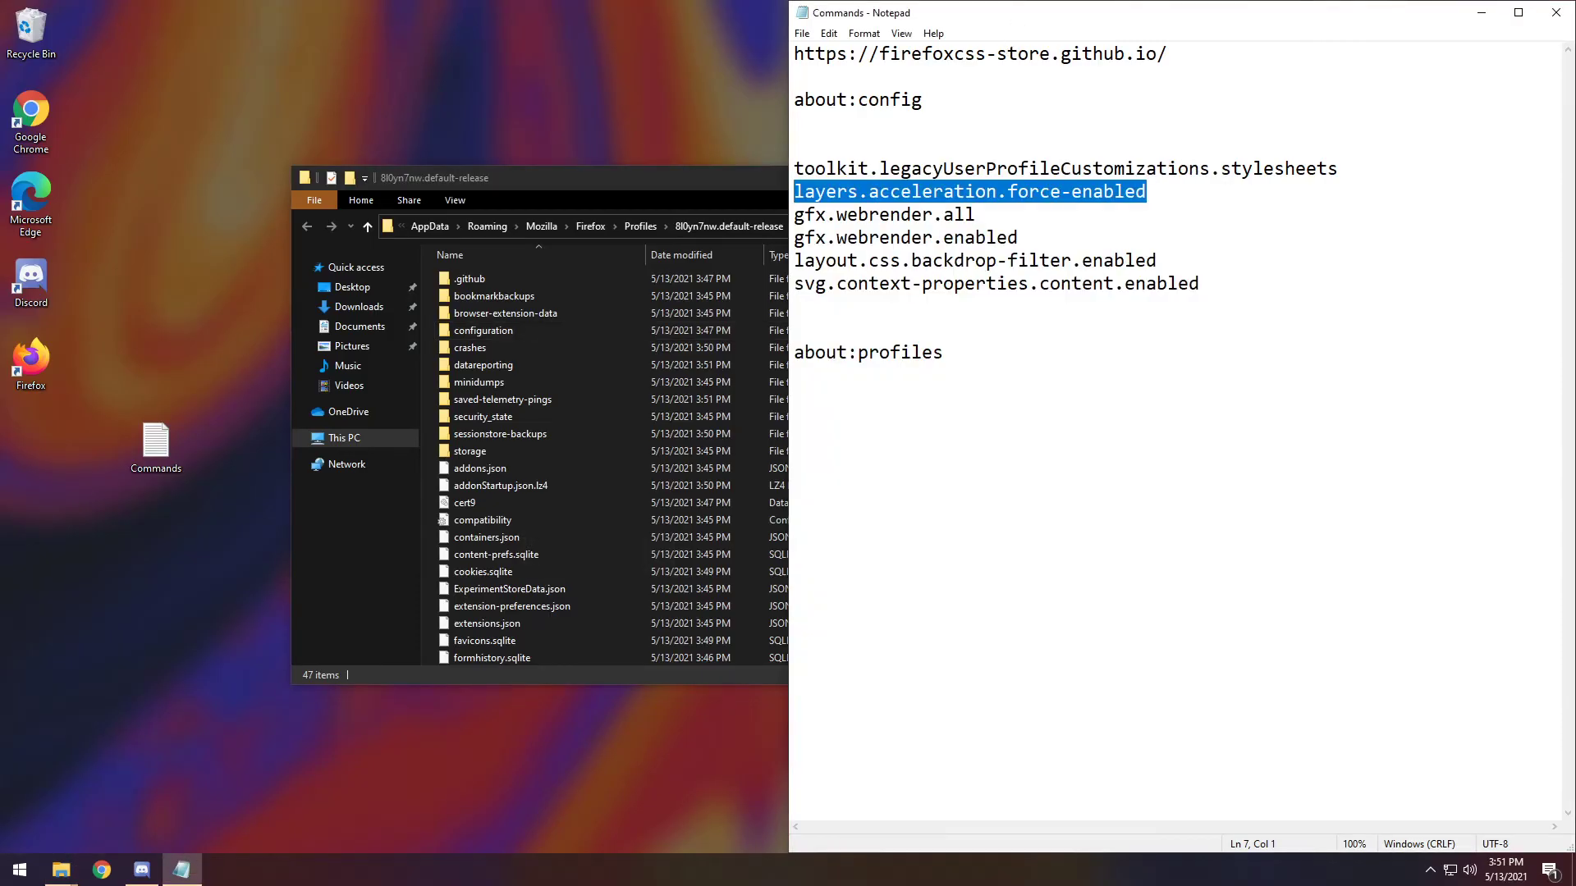